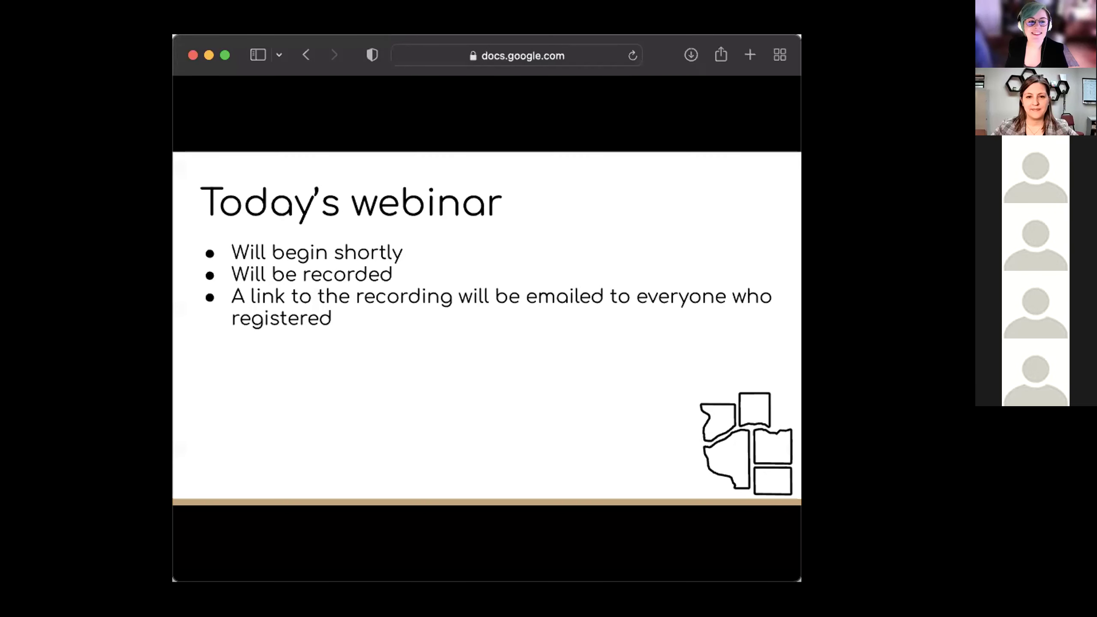
# Advance through the Zoom Attendee Controls, continuing education and Thank you for joining slides.
pyautogui.press('Right')
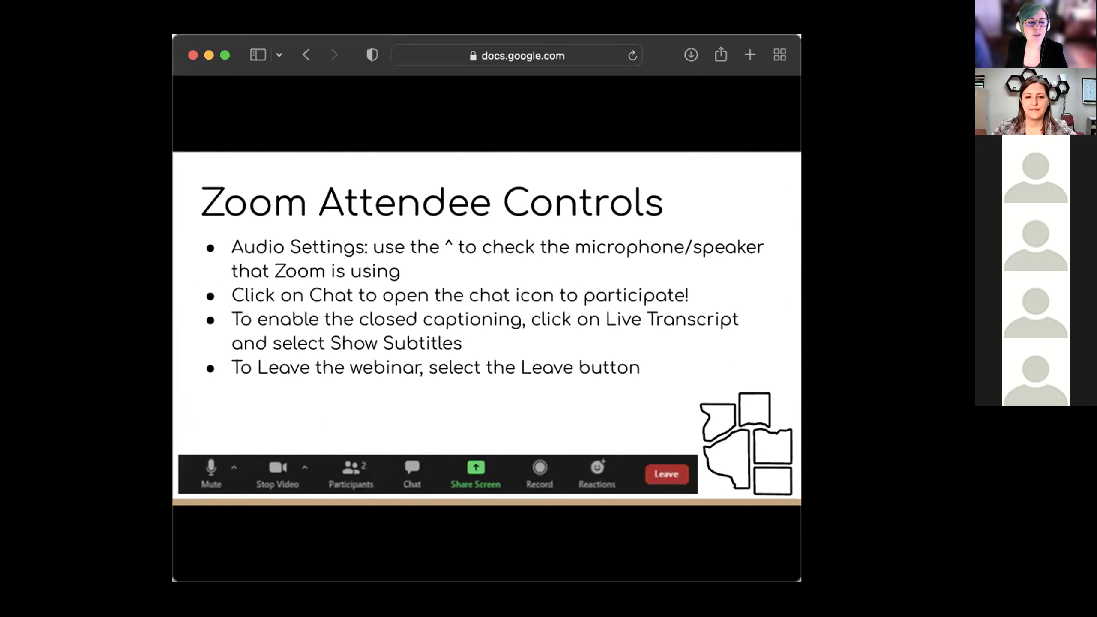
pyautogui.press('Right')
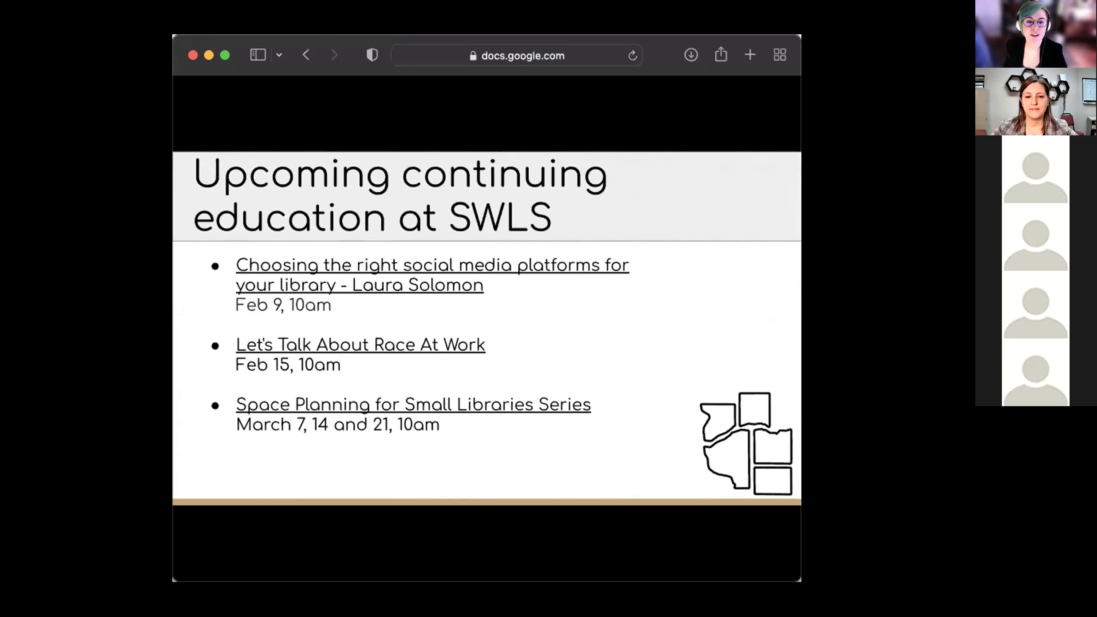
pyautogui.press('Right')
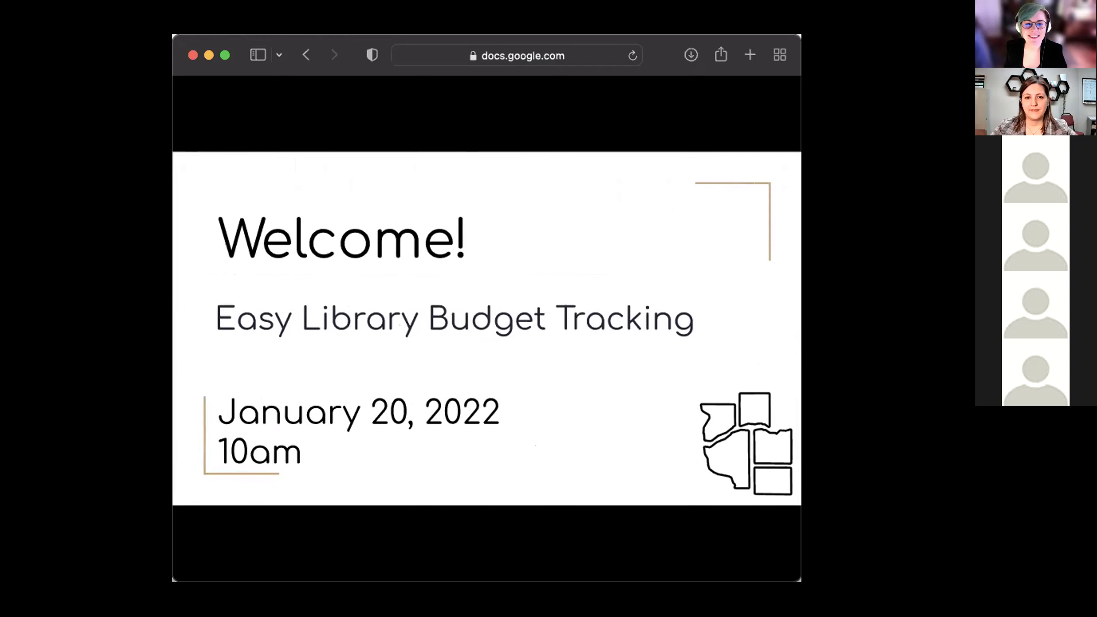
# Advance the shared presentation to slide 2, Today's webinar.
pyautogui.click(520, 516)
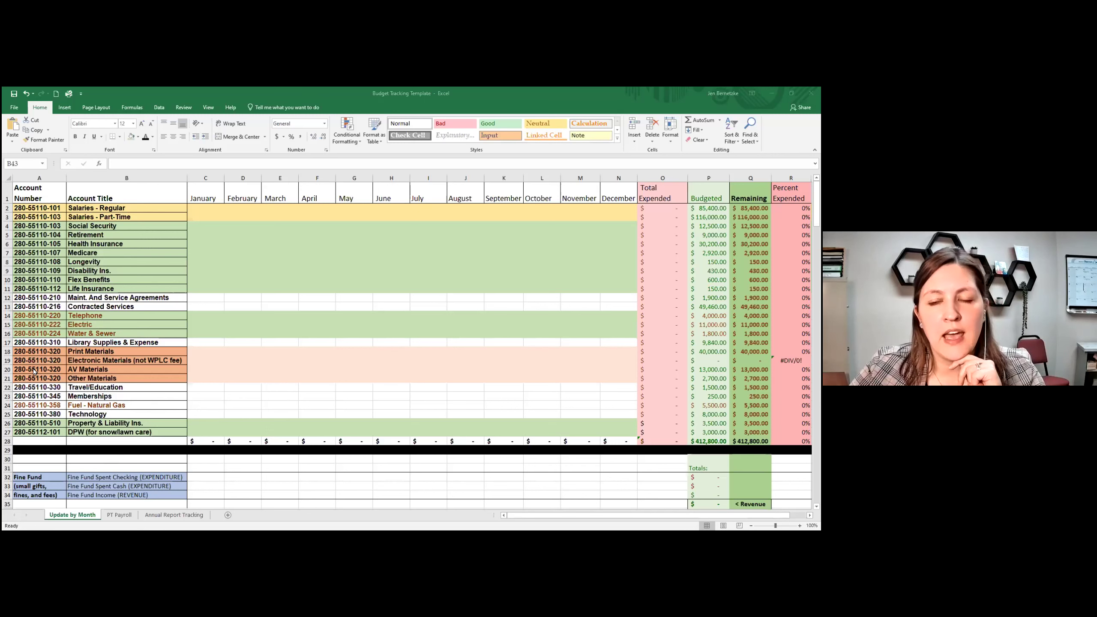
pyautogui.click(6, 351)
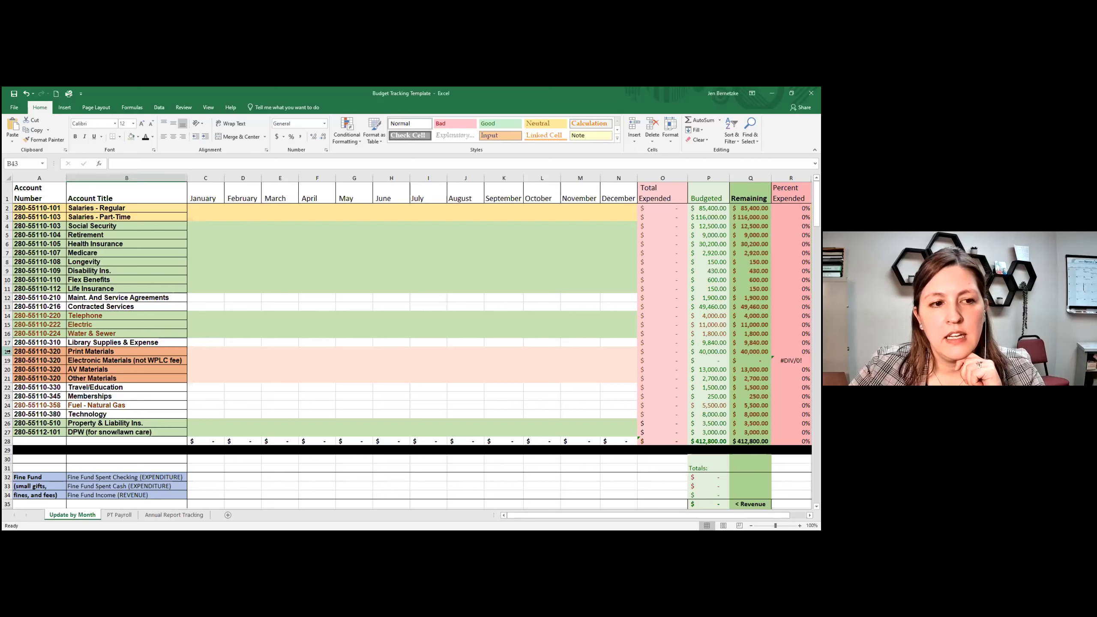
pyautogui.click(6, 351)
pyautogui.moveTo(7, 378); pyautogui.dragTo(6, 378)
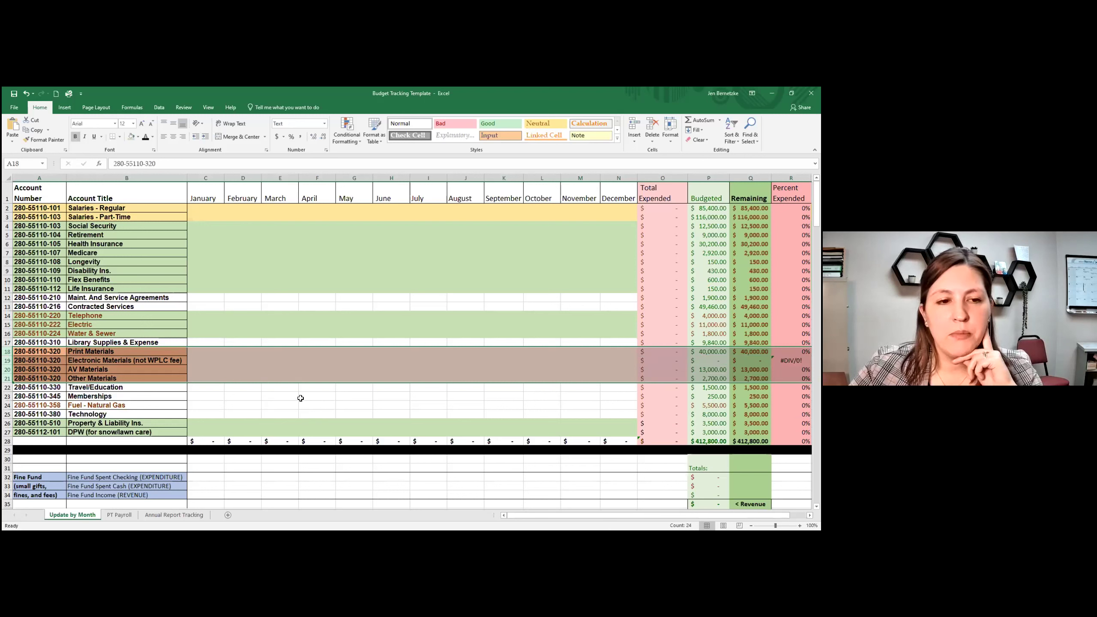
pyautogui.click(257, 377)
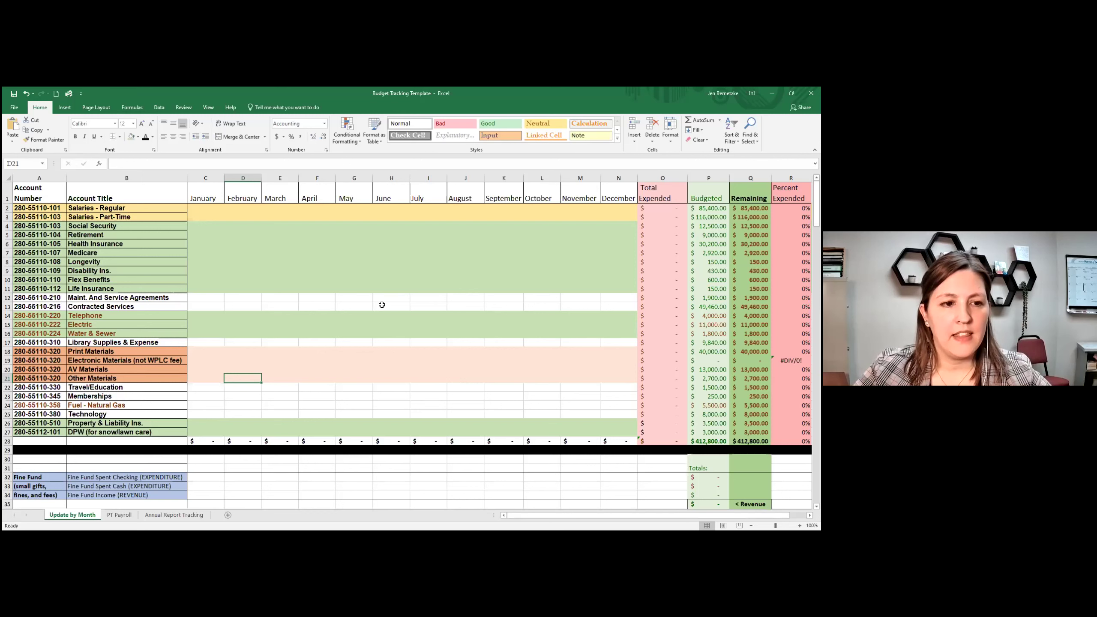
pyautogui.scroll(-1, 281, 327)
pyautogui.scroll(-2, 281, 328)
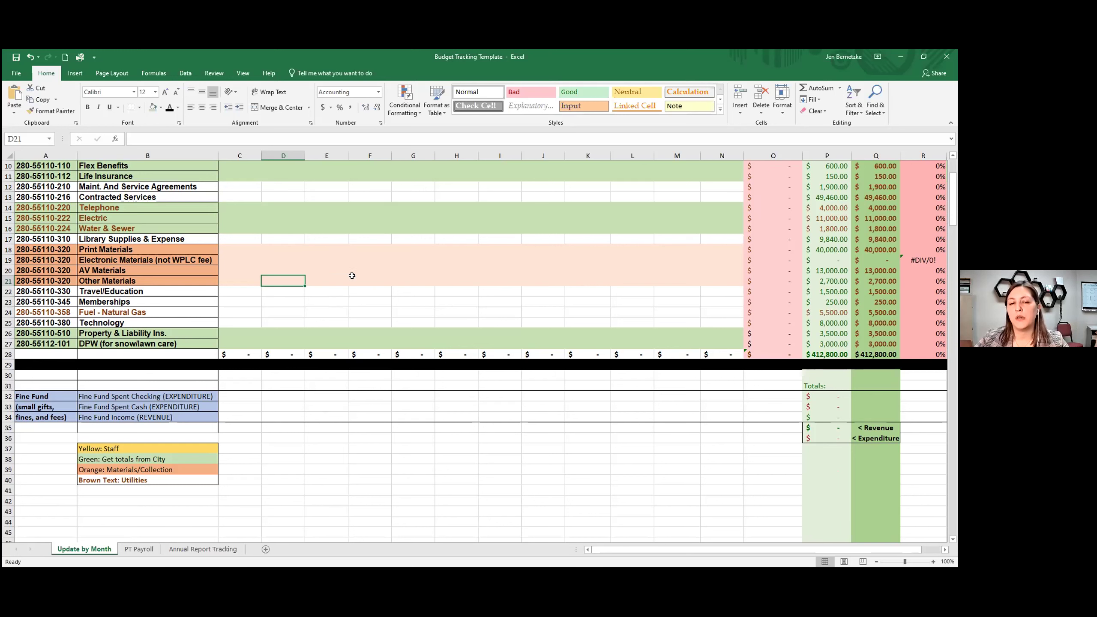
pyautogui.scroll(3, 368, 305)
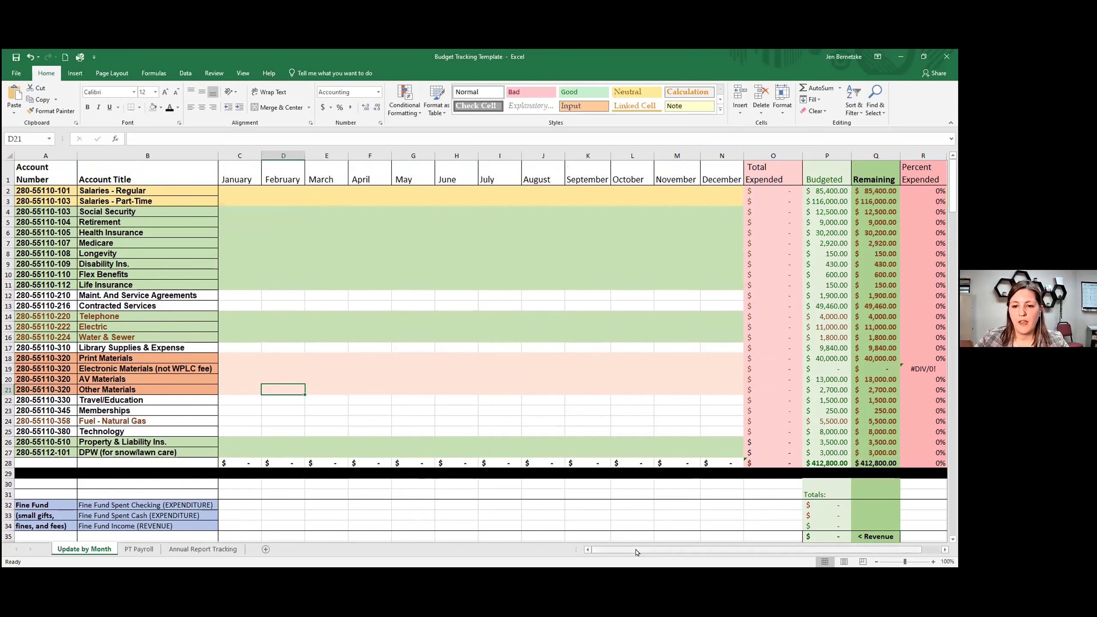
pyautogui.moveTo(636, 553); pyautogui.dragTo(648, 552)
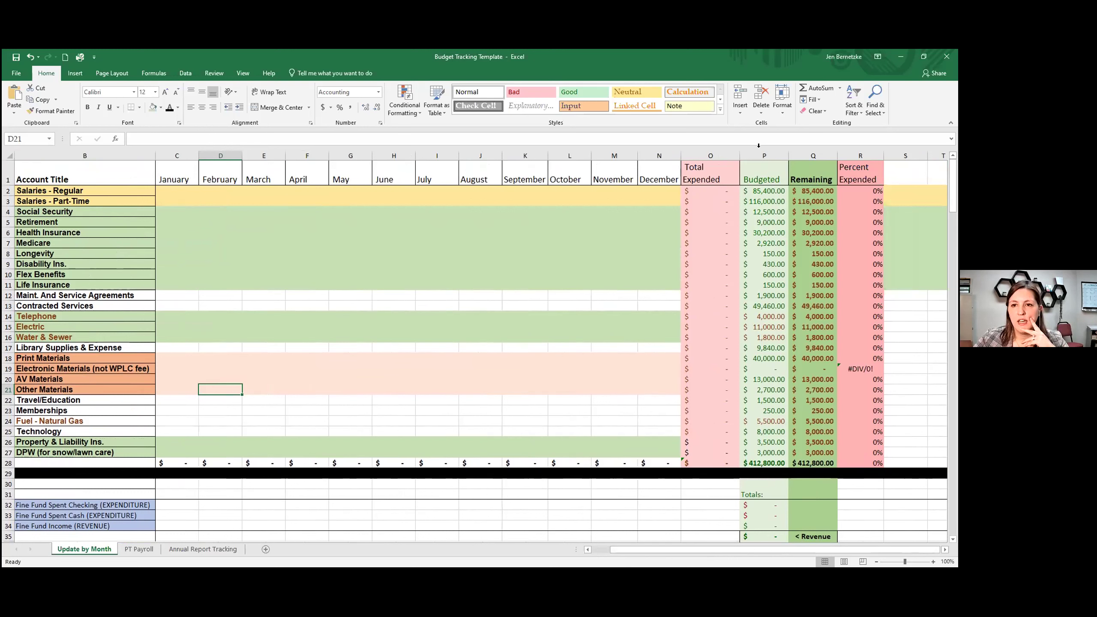
pyautogui.click(758, 190)
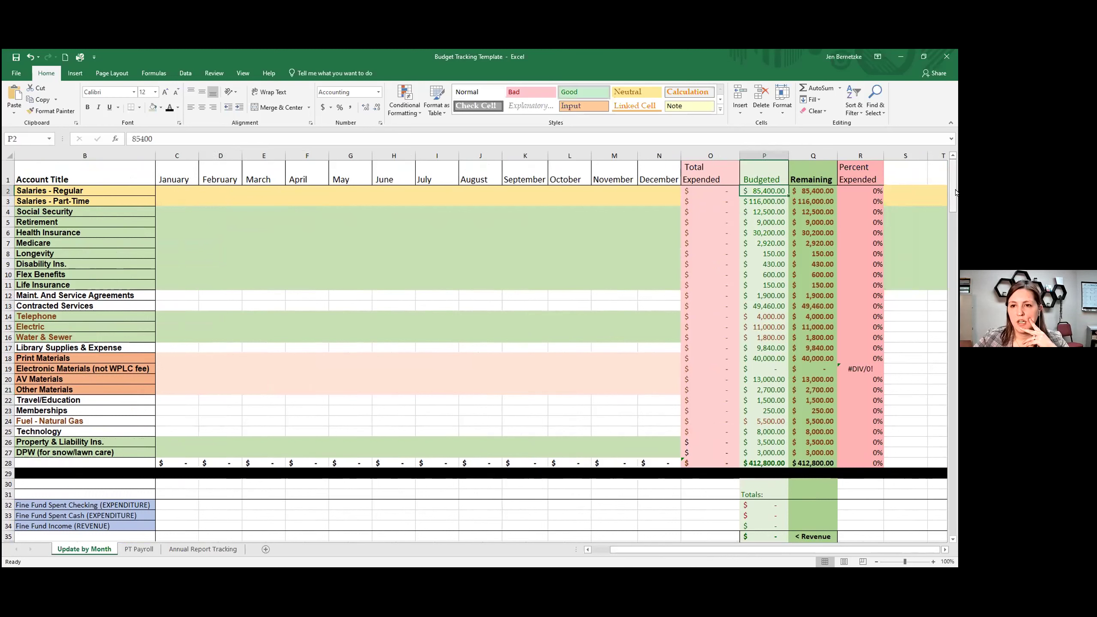
pyautogui.press('Down')
pyautogui.press('Down')
pyautogui.press('Down')
pyautogui.press('Down')
pyautogui.press('Down')
pyautogui.press('Down')
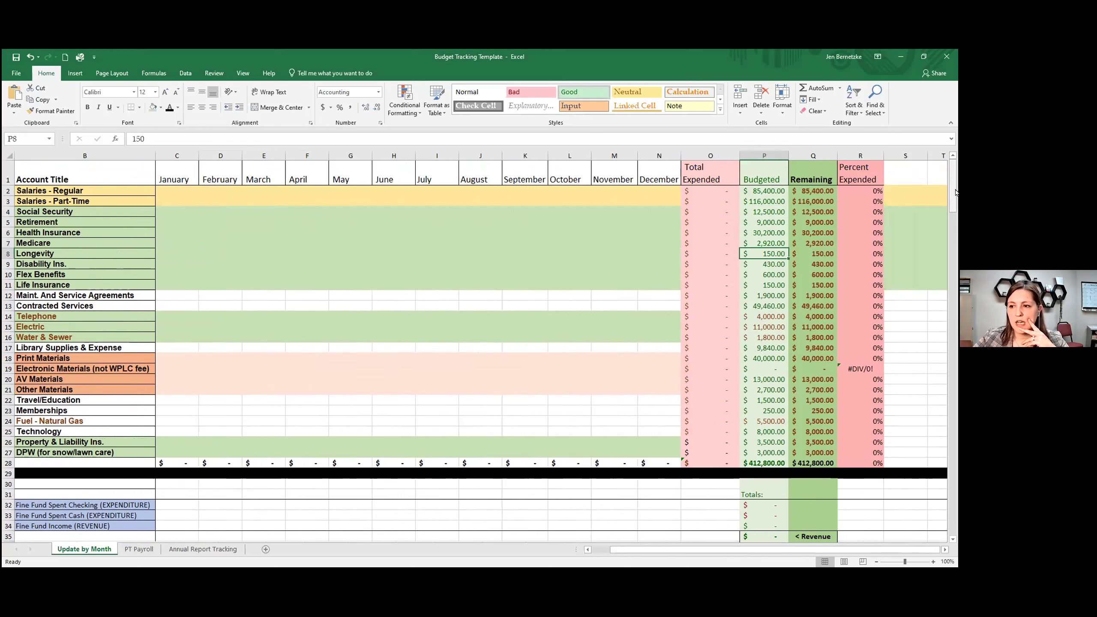
pyautogui.press('Down')
pyautogui.press('Down')
pyautogui.press('Down')
pyautogui.press('Down')
pyautogui.press('Down')
pyautogui.press('Down')
pyautogui.press('Down')
pyautogui.press('Down')
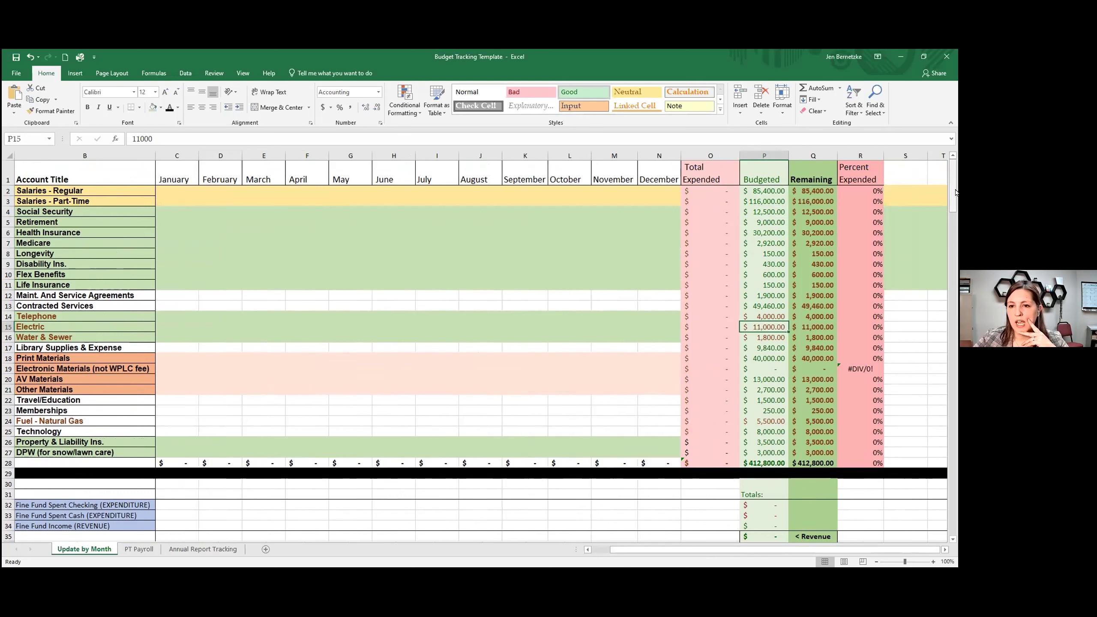
pyautogui.press('Down')
pyautogui.press('Down')
pyautogui.press('Down')
pyautogui.press('Down')
pyautogui.press('Down')
pyautogui.press('Down')
pyautogui.press('Down')
pyautogui.press('Down')
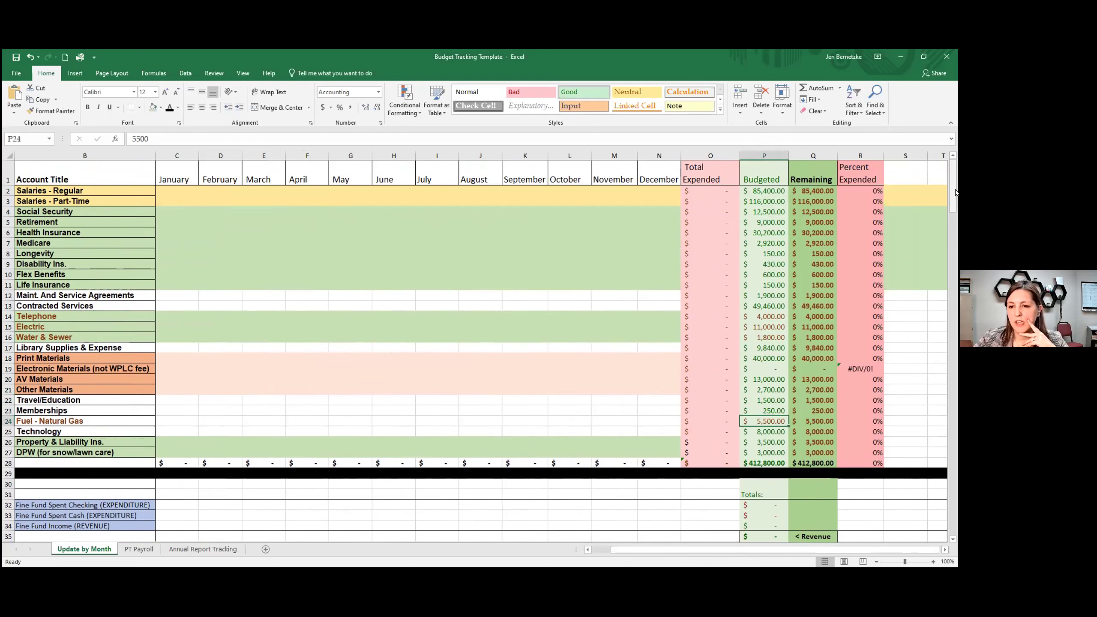
pyautogui.press('Down')
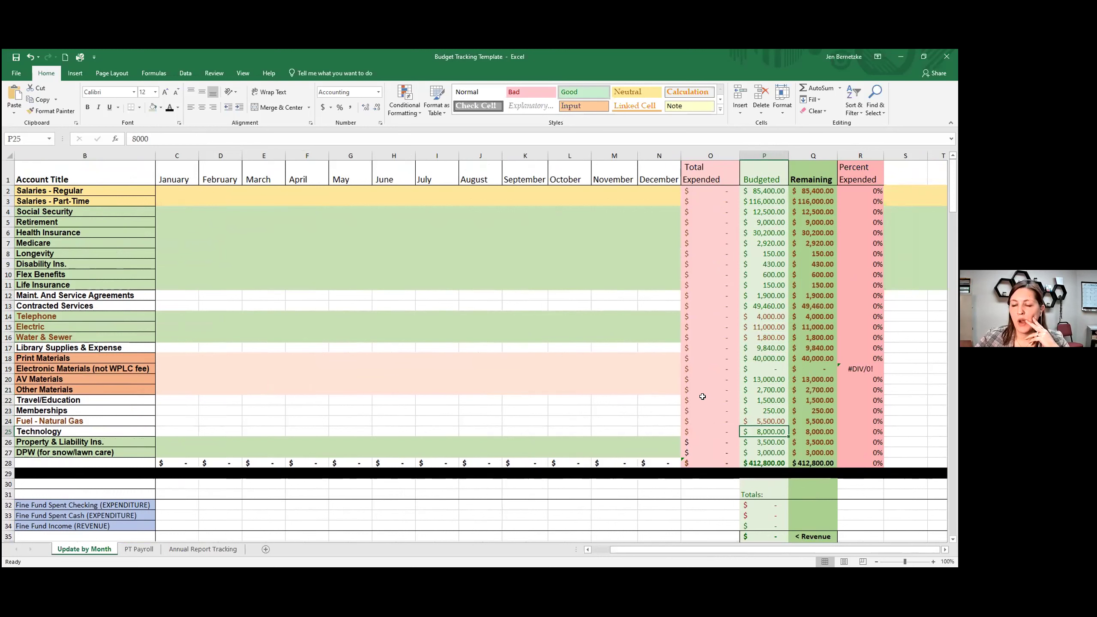
pyautogui.click(192, 195)
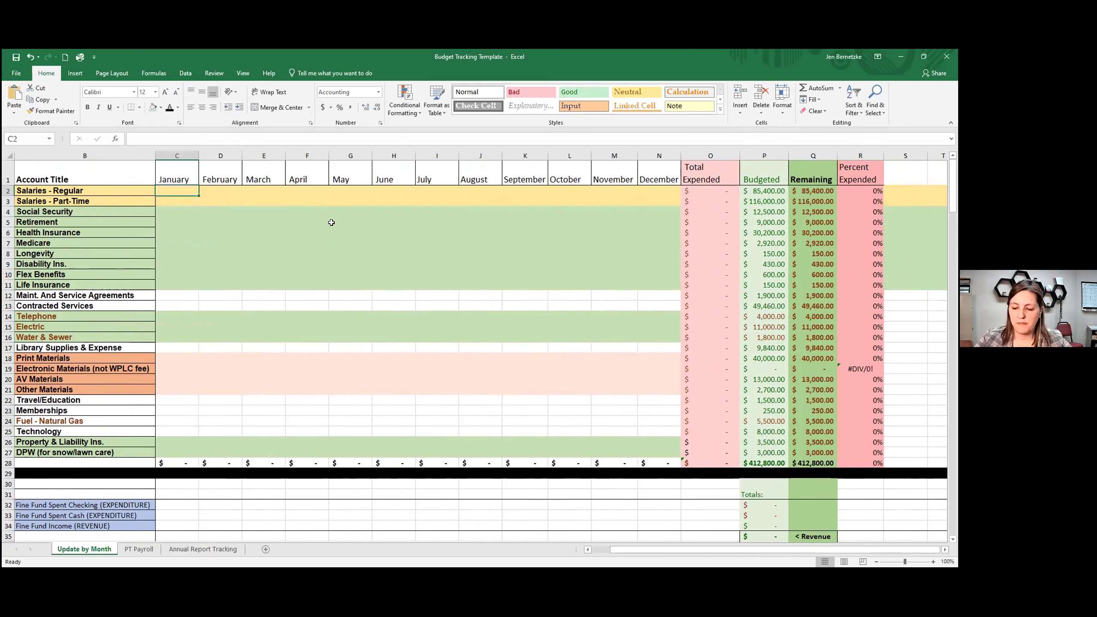
# Enter January–March salaries of 4500, 2,000 and 2555, then go to PT Payroll.
pyautogui.write('45000')
pyautogui.press('BackSpace')
pyautogui.press('Tab')
pyautogui.write('2,0')
pyautogui.write('00')
pyautogui.press('Tab')
pyautogui.write('2555')
pyautogui.press('Tab')
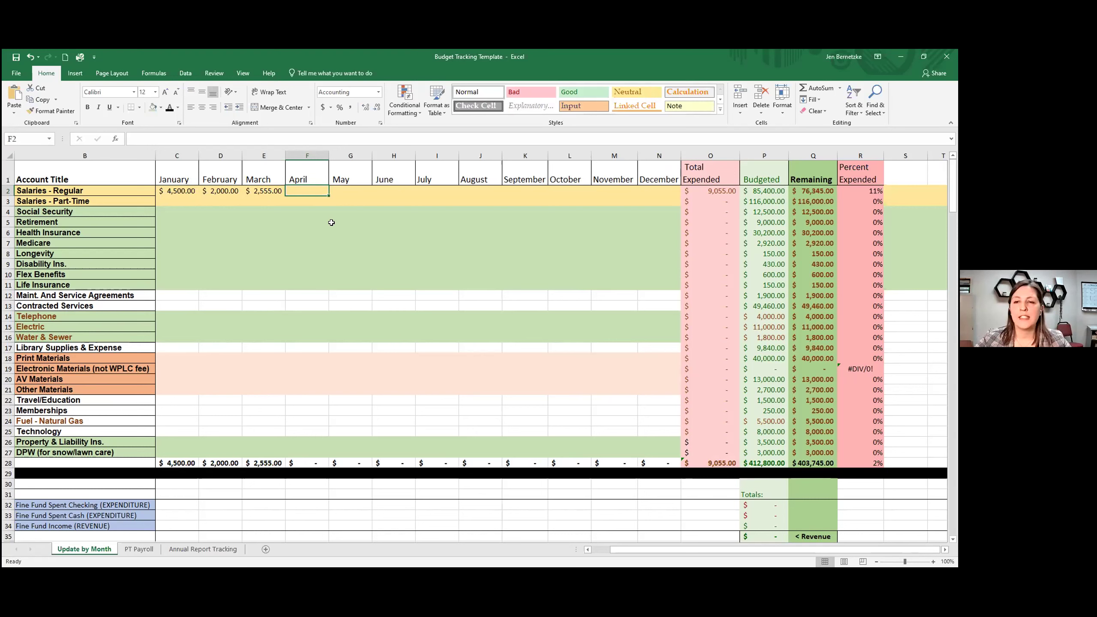
pyautogui.click(265, 192)
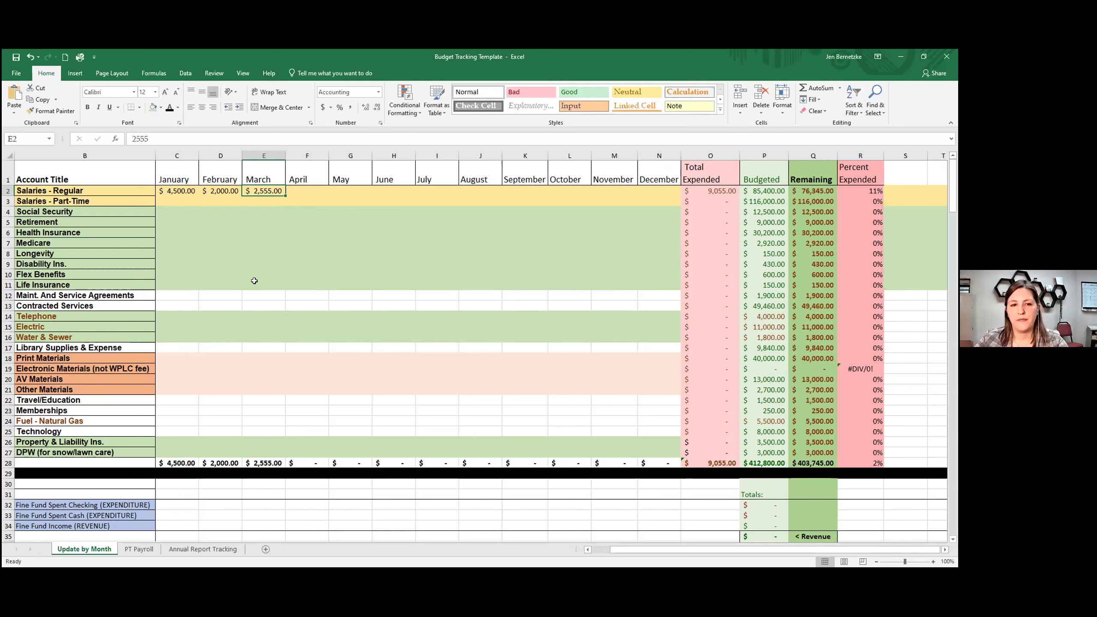
pyautogui.click(139, 553)
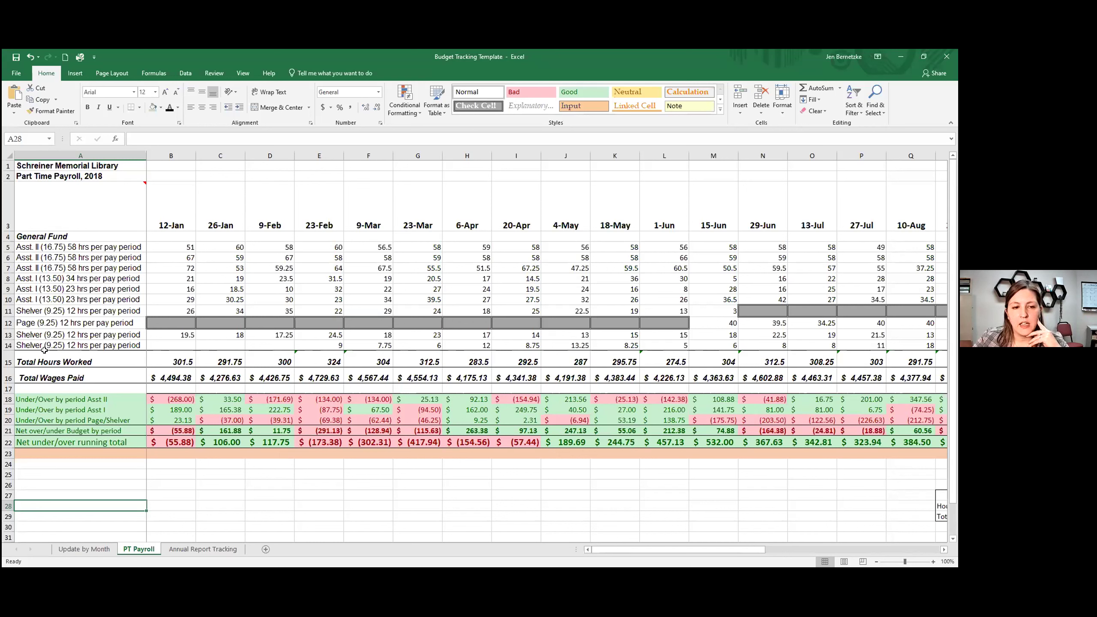
# Inspect the 12-Jan hours in B5, the =SUM(B5:B13) total in B15, and B16's wages formula.
pyautogui.click(175, 247)
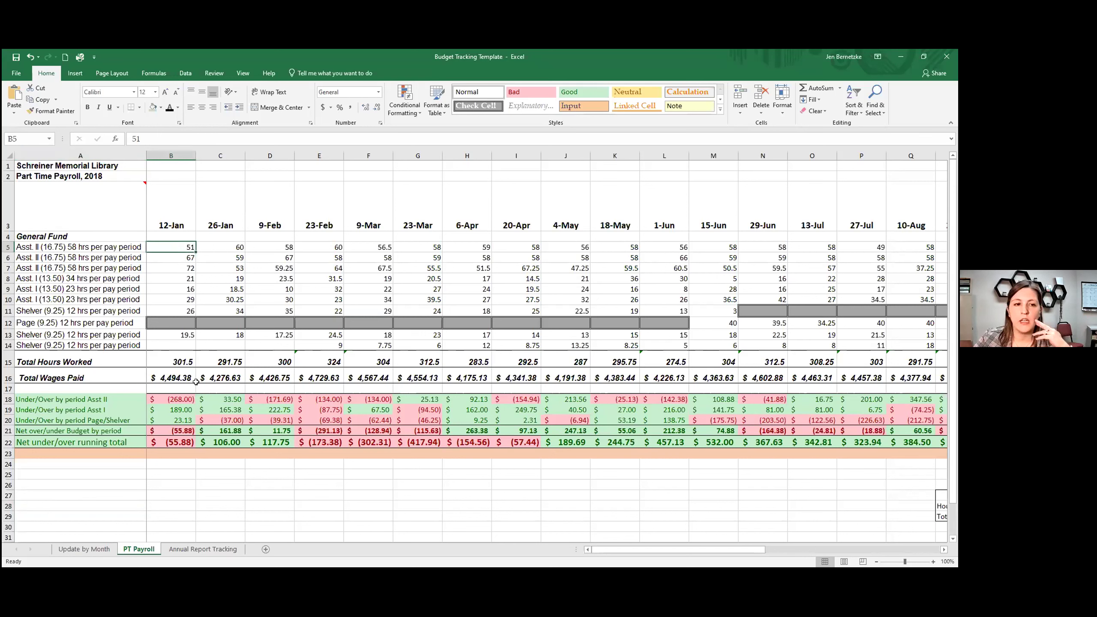
pyautogui.click(162, 359)
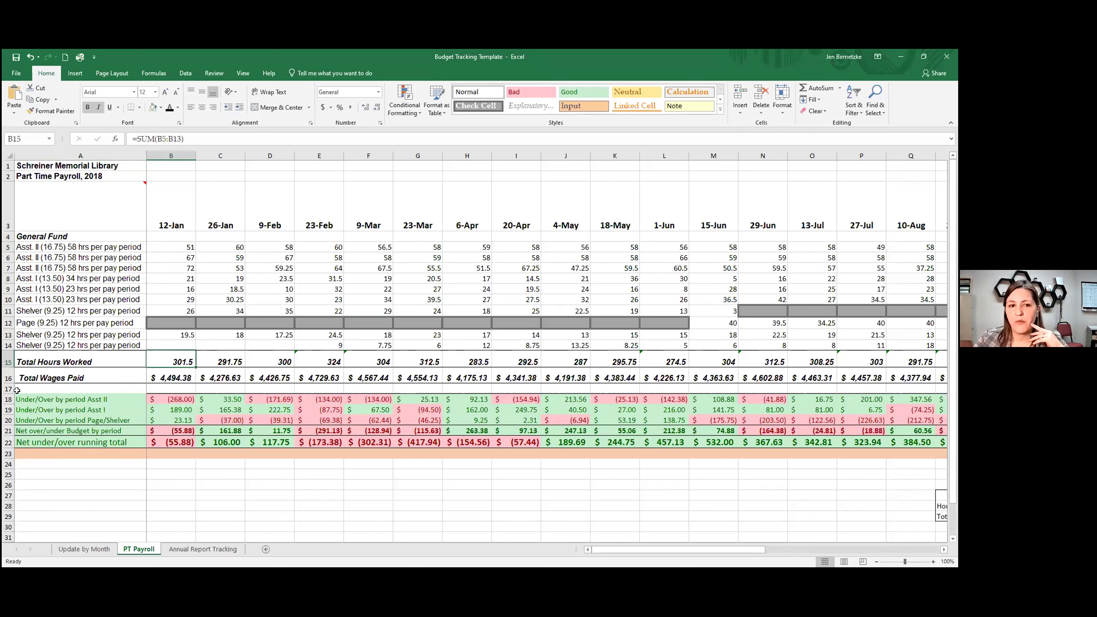
pyautogui.click(159, 380)
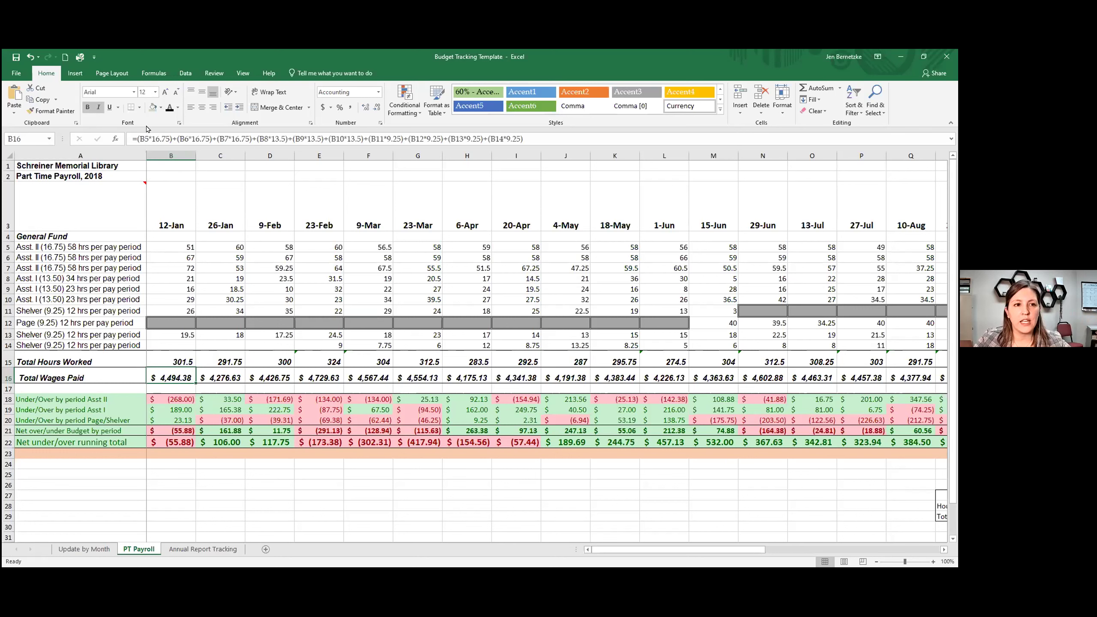
pyautogui.click(543, 136)
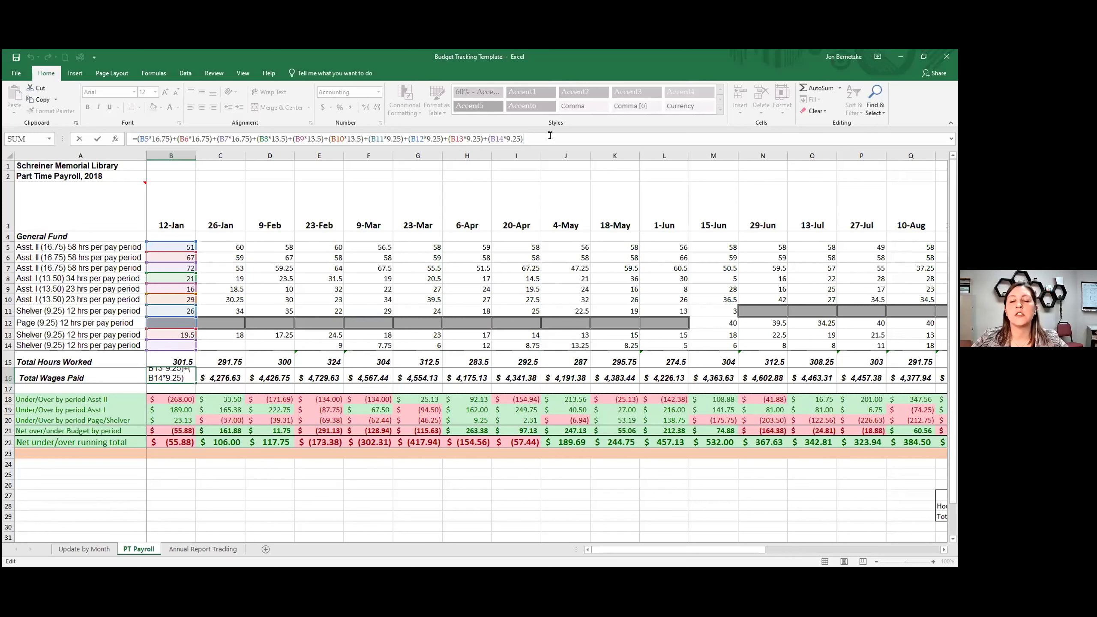
pyautogui.press('Return')
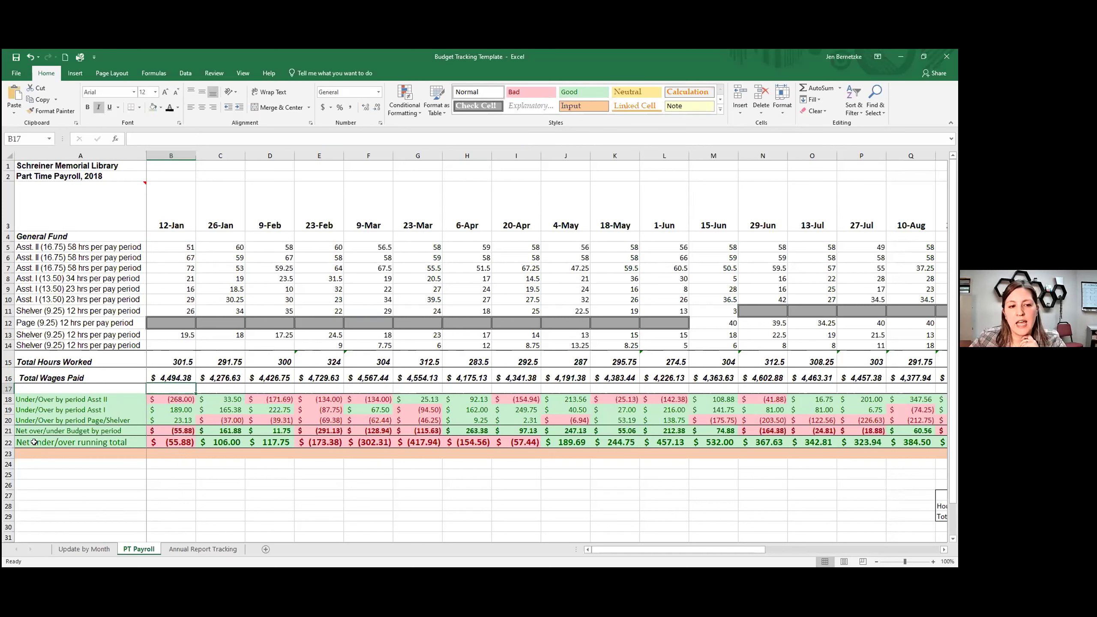
# Inspect the L22 running-total formula and scroll right to the PT Budget Spendings To Date table.
pyautogui.click(8, 442)
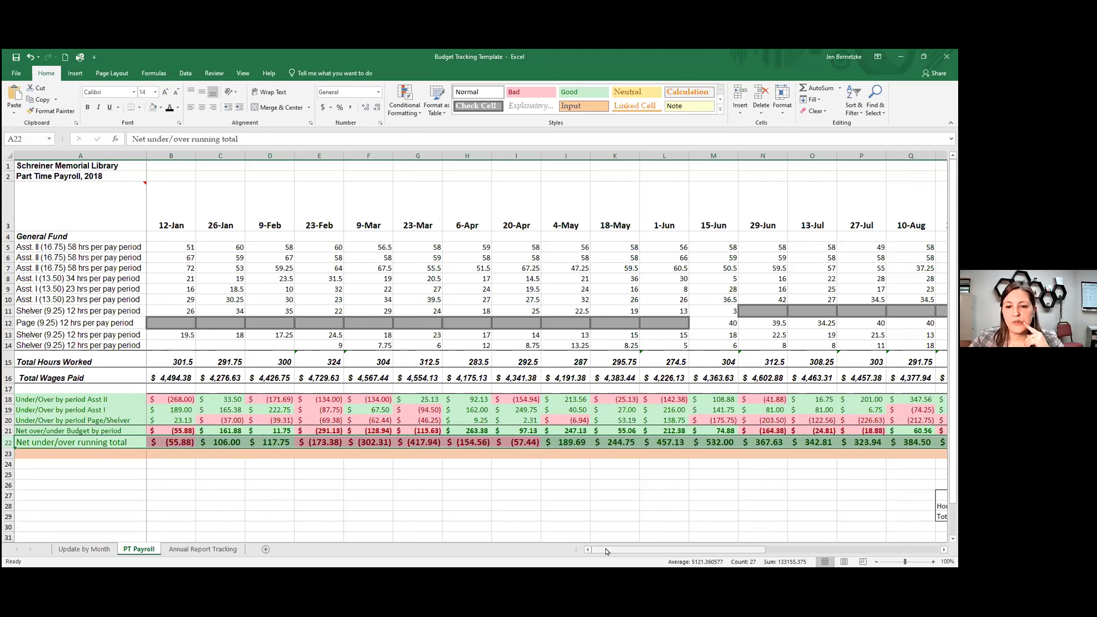
pyautogui.moveTo(606, 551); pyautogui.dragTo(641, 558)
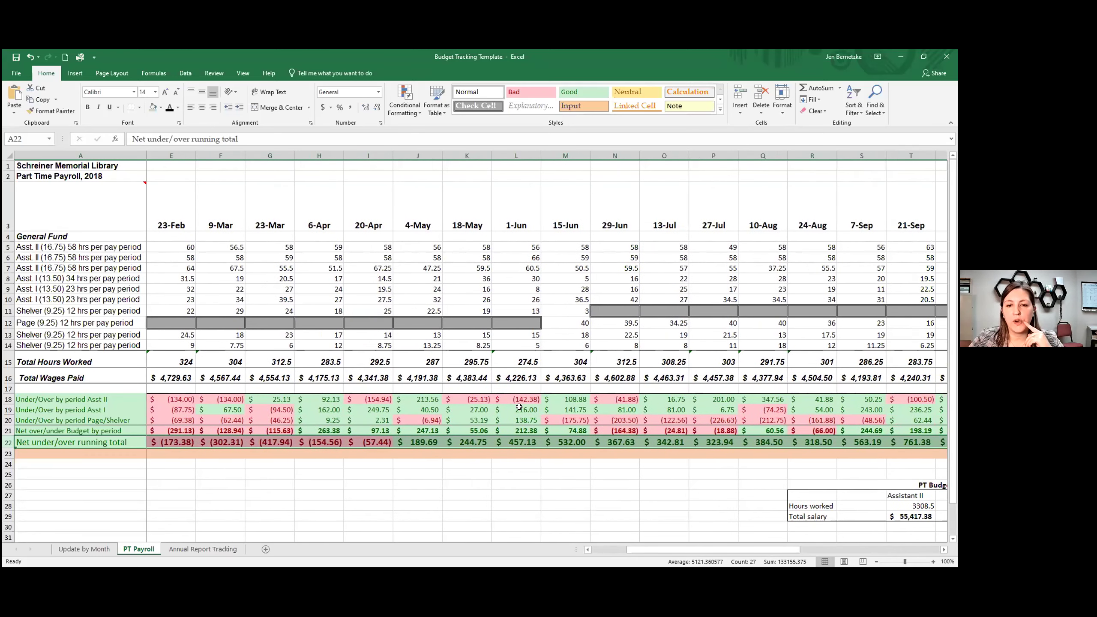
pyautogui.click(518, 441)
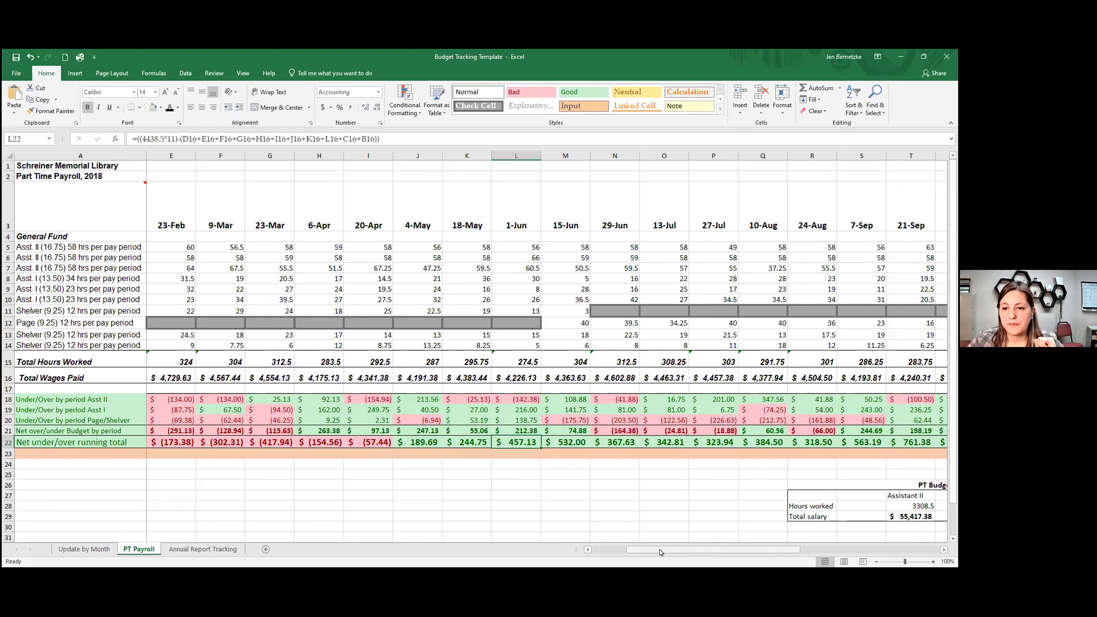
pyautogui.moveTo(659, 552); pyautogui.dragTo(774, 552)
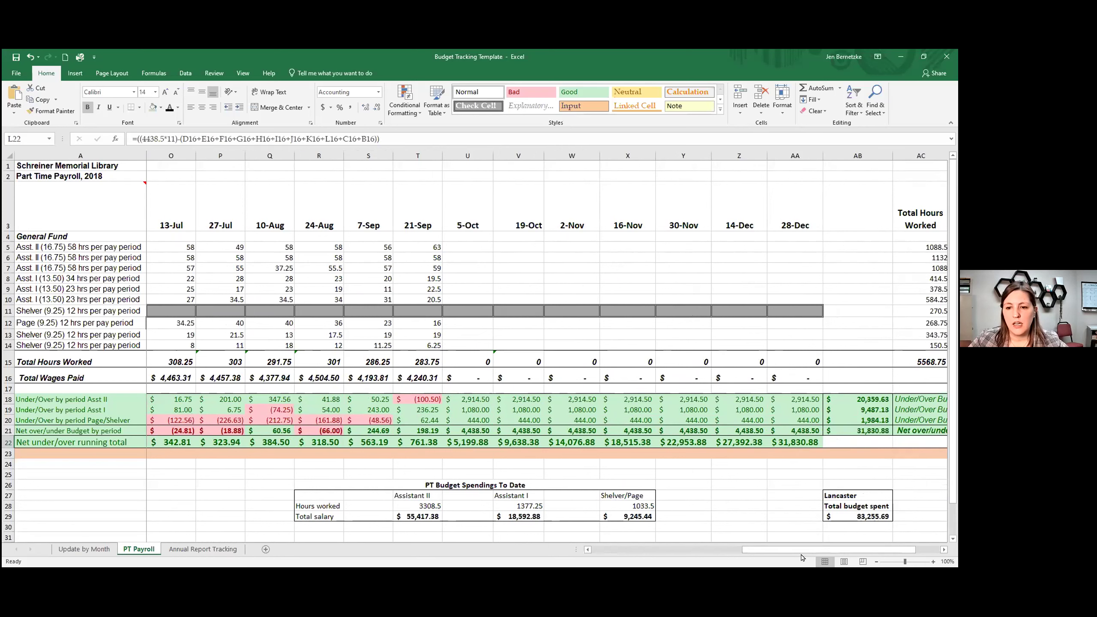
# Scroll across the PT Payroll sheet, deselect the empty cells, and return to the top.
pyautogui.scroll(-1, 734, 501)
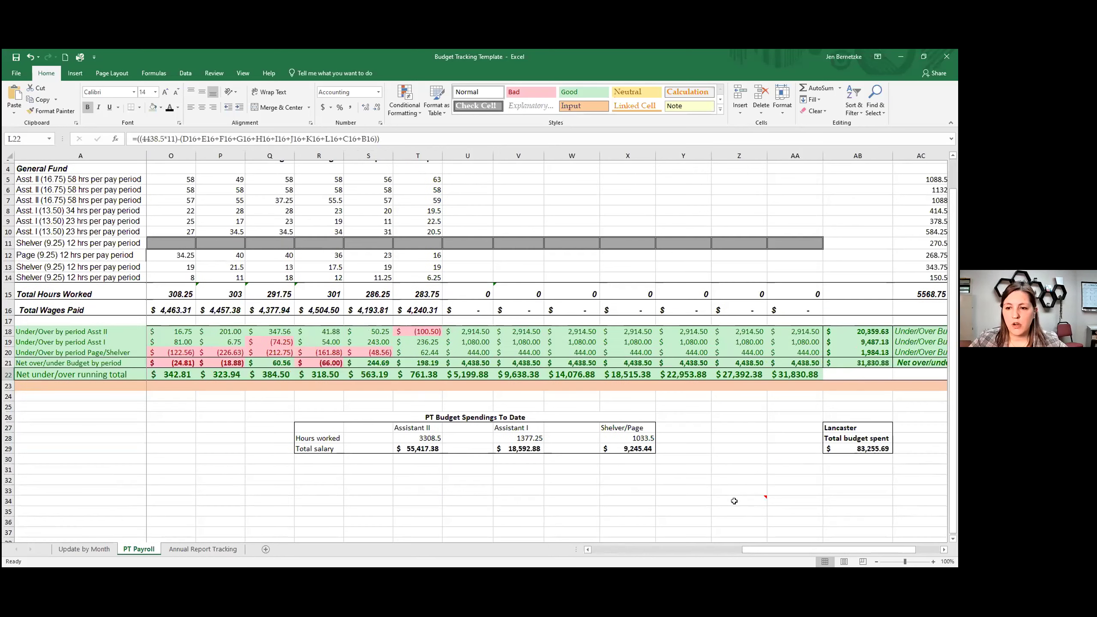
pyautogui.scroll(-1, 734, 502)
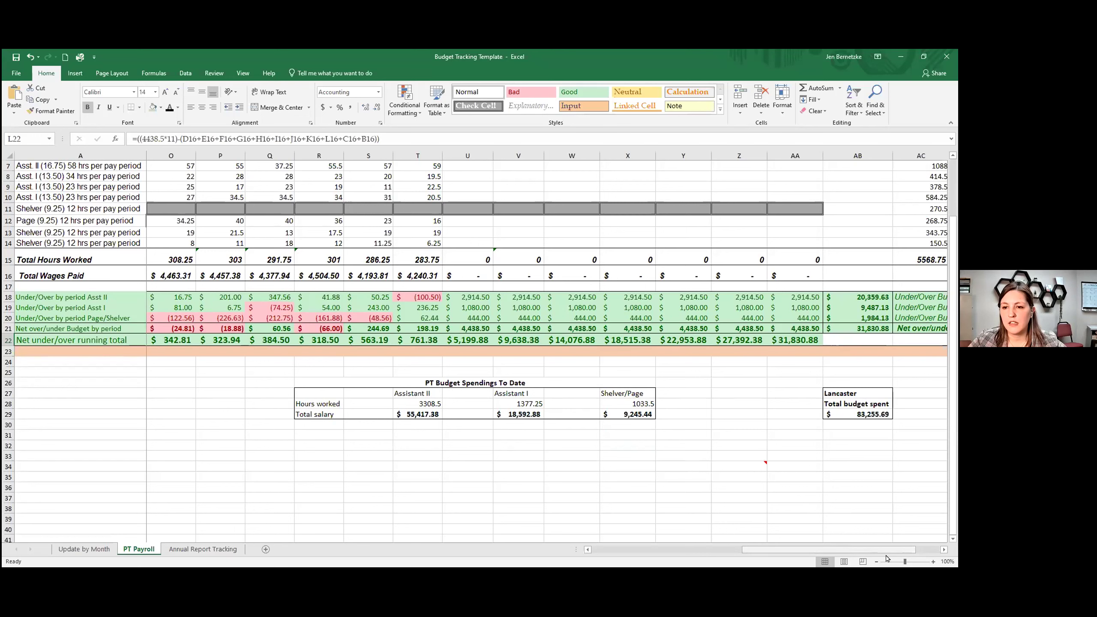
pyautogui.moveTo(886, 558); pyautogui.dragTo(910, 558)
pyautogui.moveTo(715, 368); pyautogui.dragTo(828, 454)
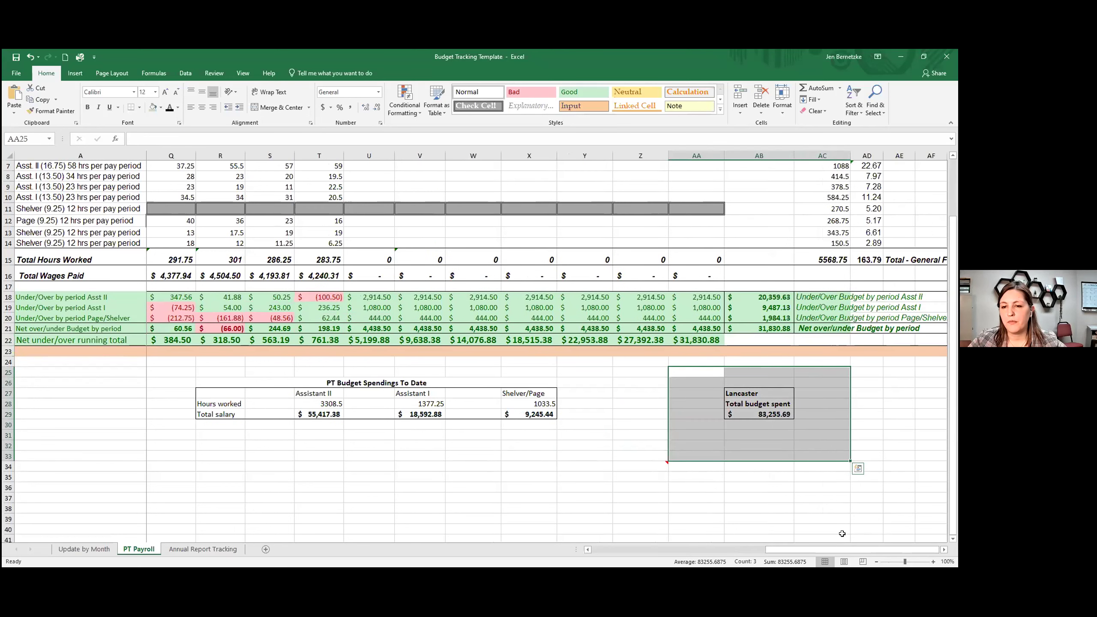
pyautogui.click(841, 533)
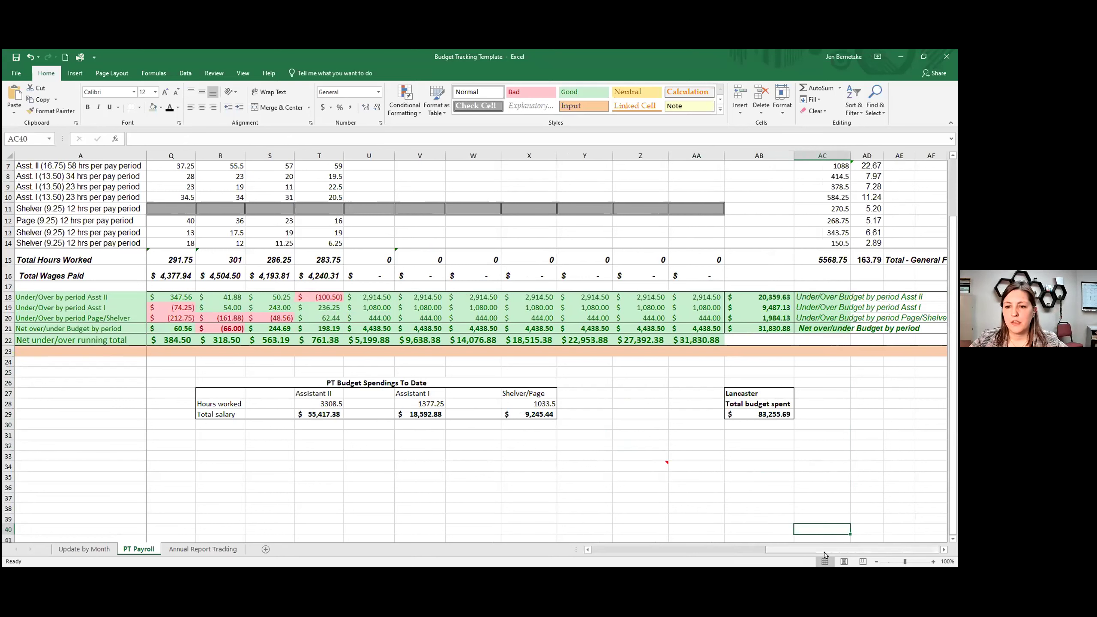
pyautogui.hscroll(-5, 678, 518)
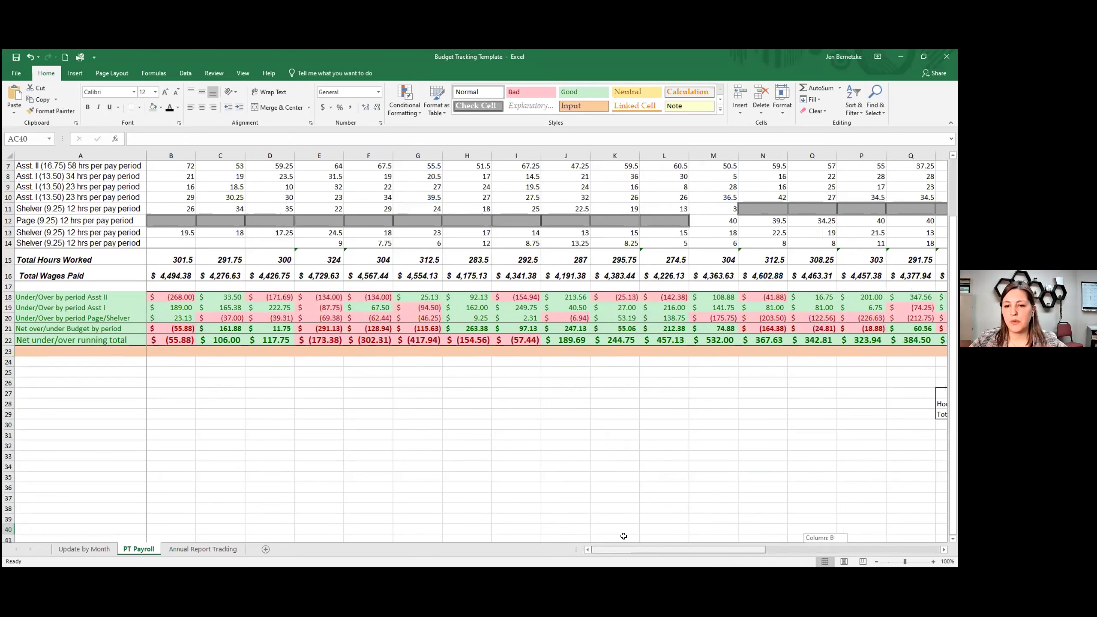
pyautogui.scroll(1, 614, 518)
pyautogui.scroll(2, 614, 518)
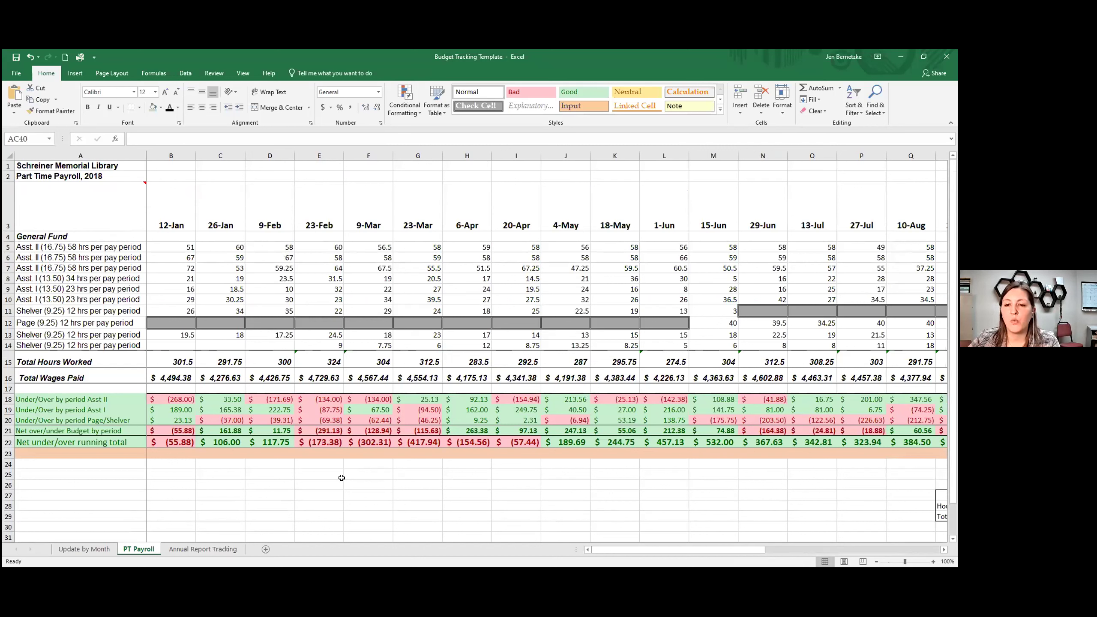
# Open Annual Report Tracking, check the Local Appropriation and Home County amounts, then scroll to Operating Expenditures.
pyautogui.click(213, 549)
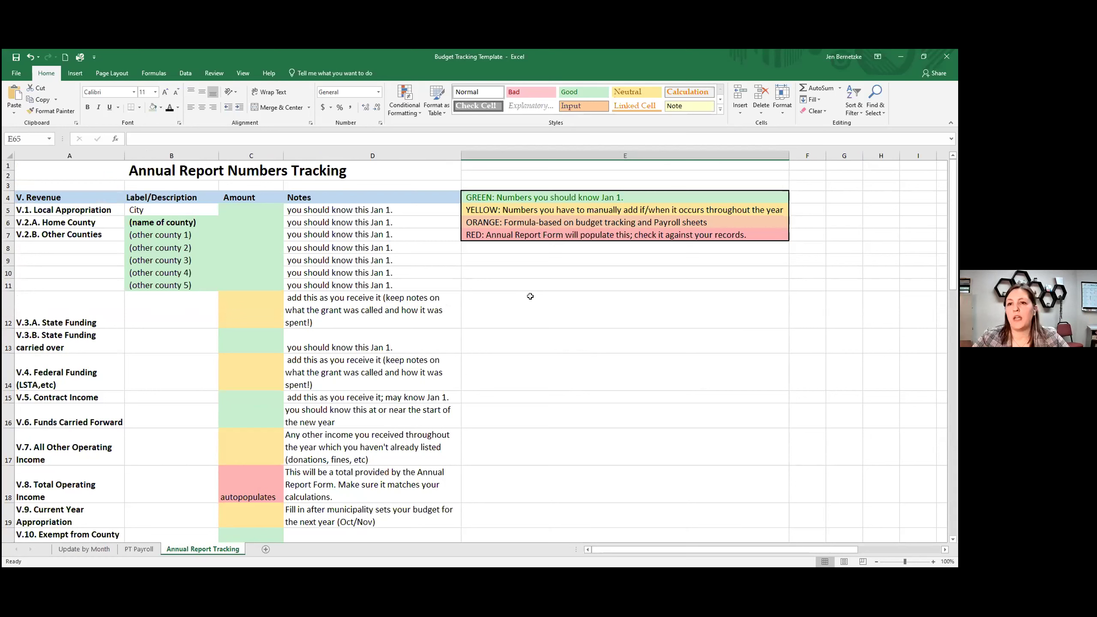
pyautogui.click(256, 207)
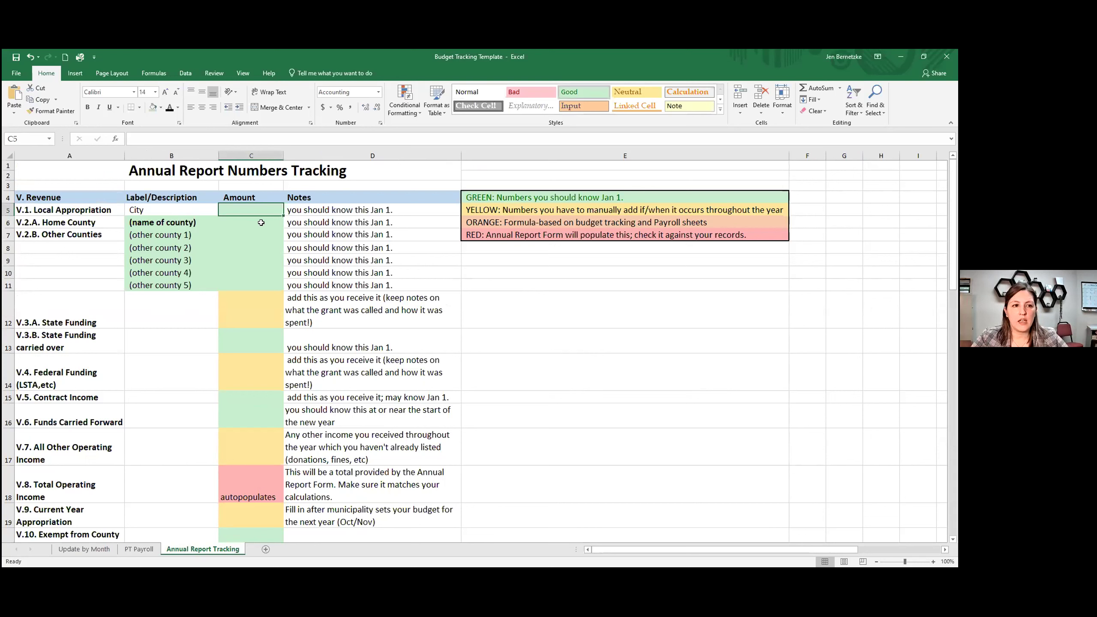
pyautogui.click(261, 222)
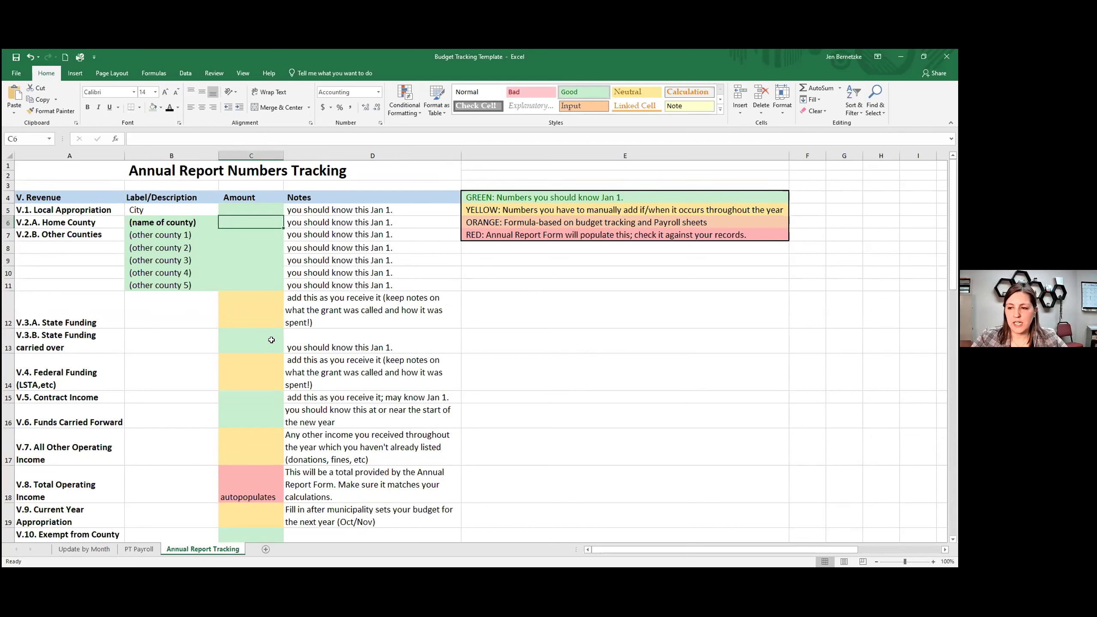
pyautogui.scroll(-1, 207, 342)
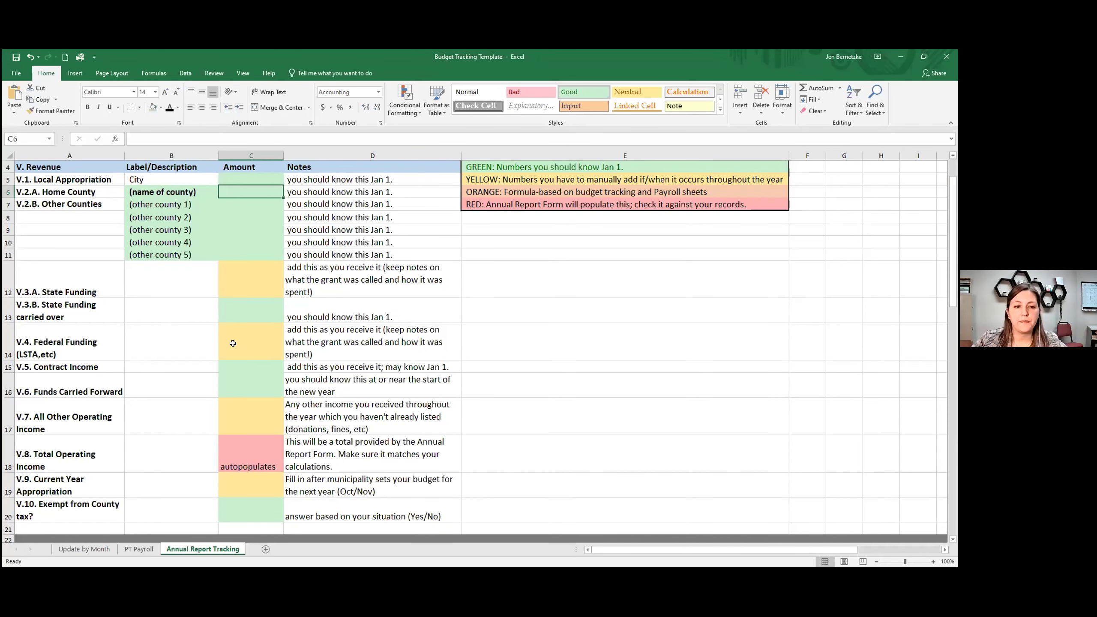
pyautogui.scroll(-2, 232, 343)
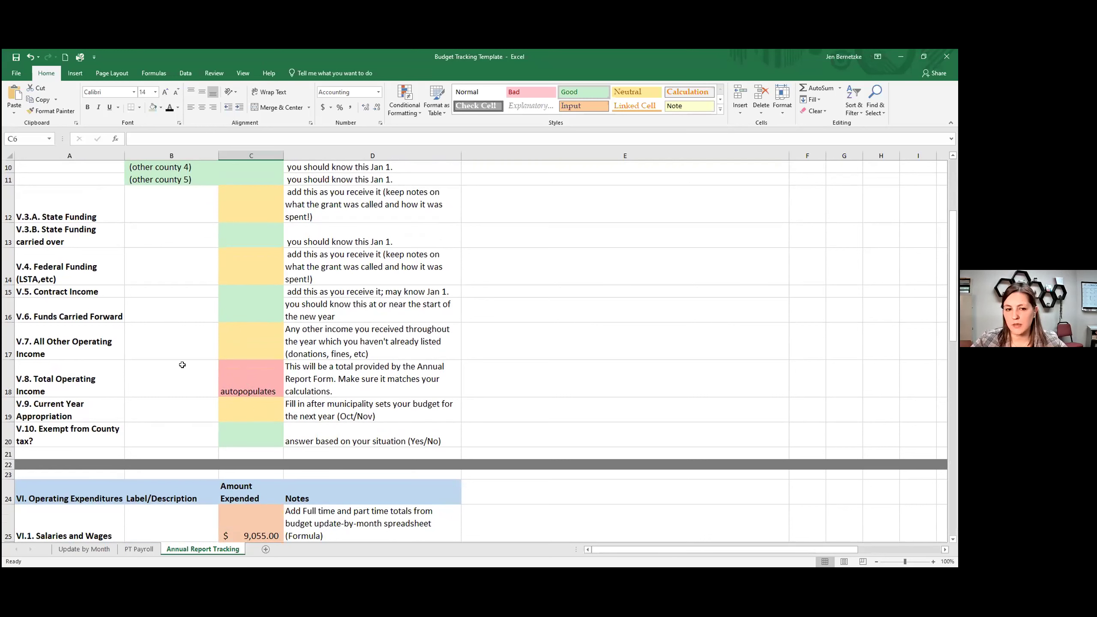
# Reveal Salaries and Wages in C25 as ='Update by Month'!O2+'Update by Month'!O3.
pyautogui.scroll(-3, 181, 364)
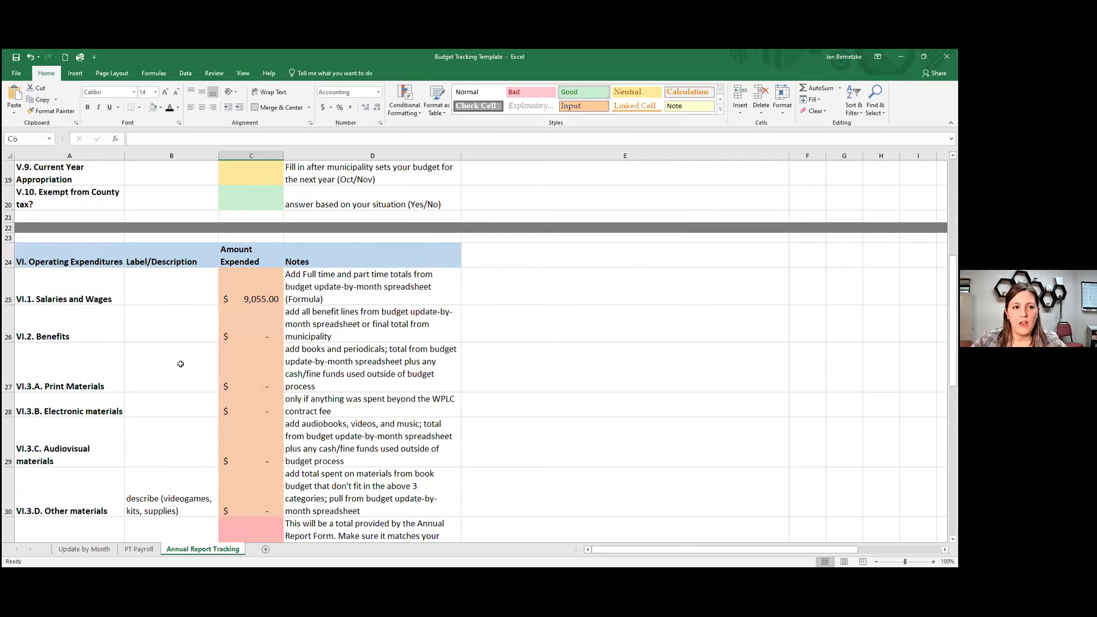
pyautogui.scroll(-1, 180, 364)
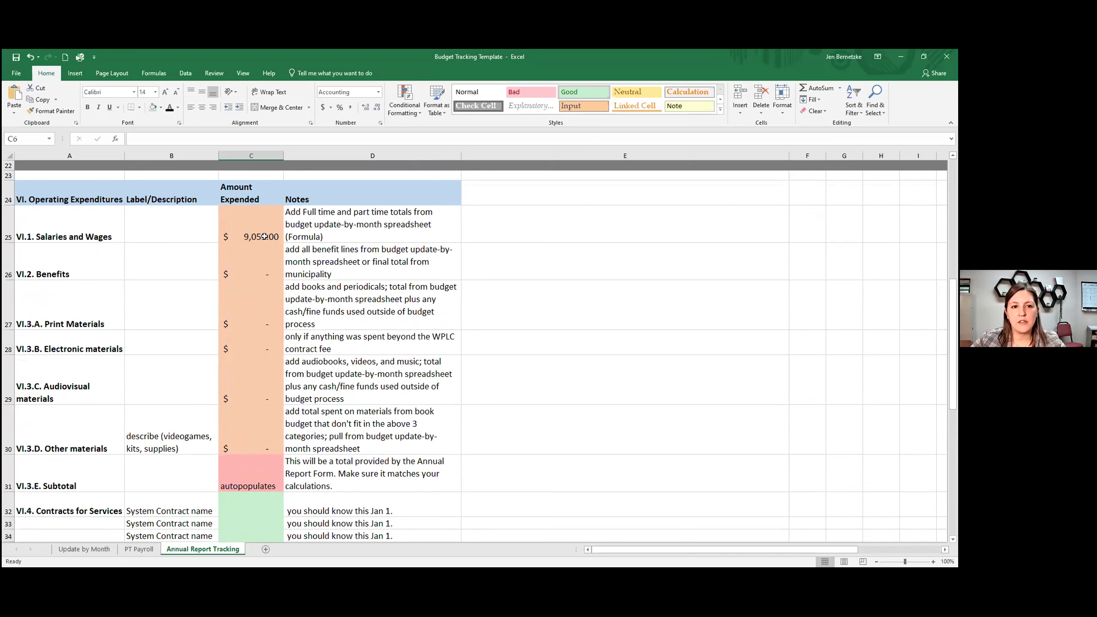
pyautogui.click(250, 237)
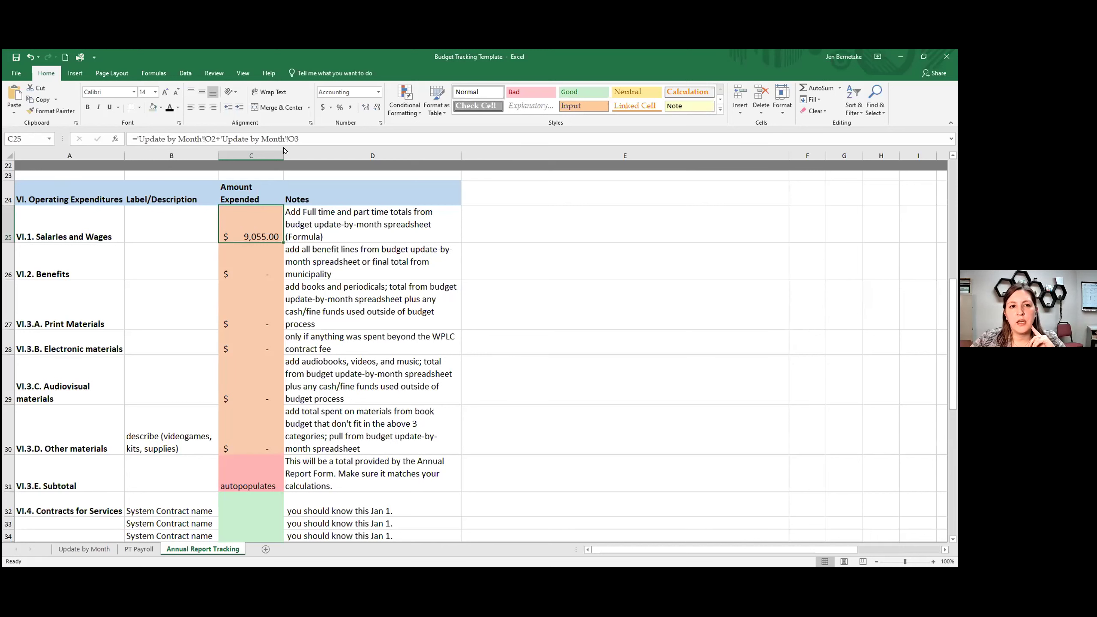
pyautogui.click(78, 551)
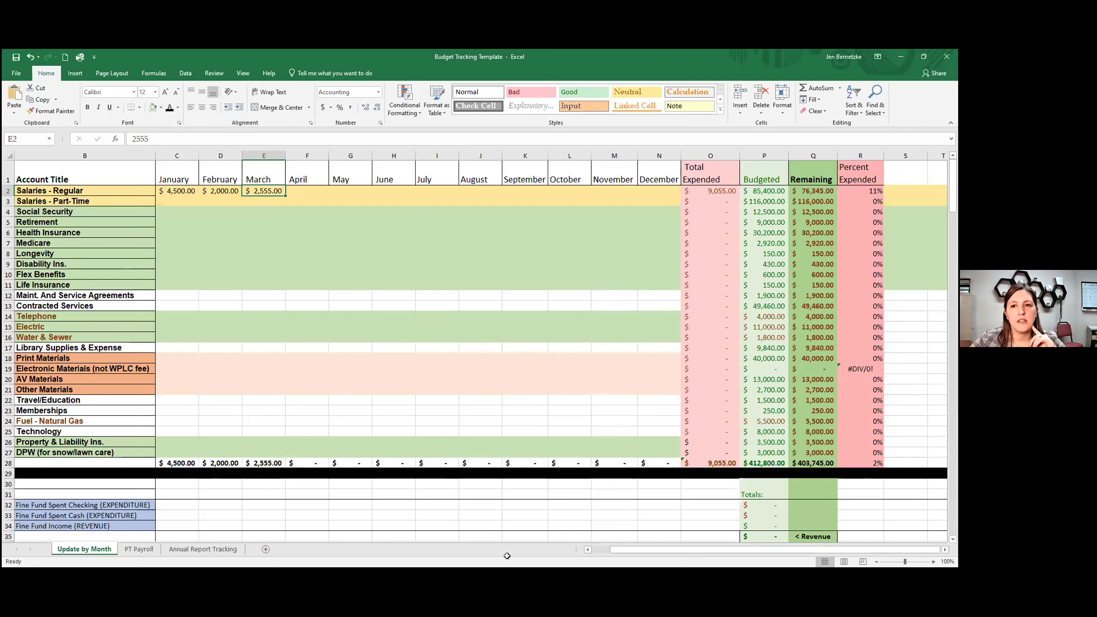
pyautogui.click(702, 191)
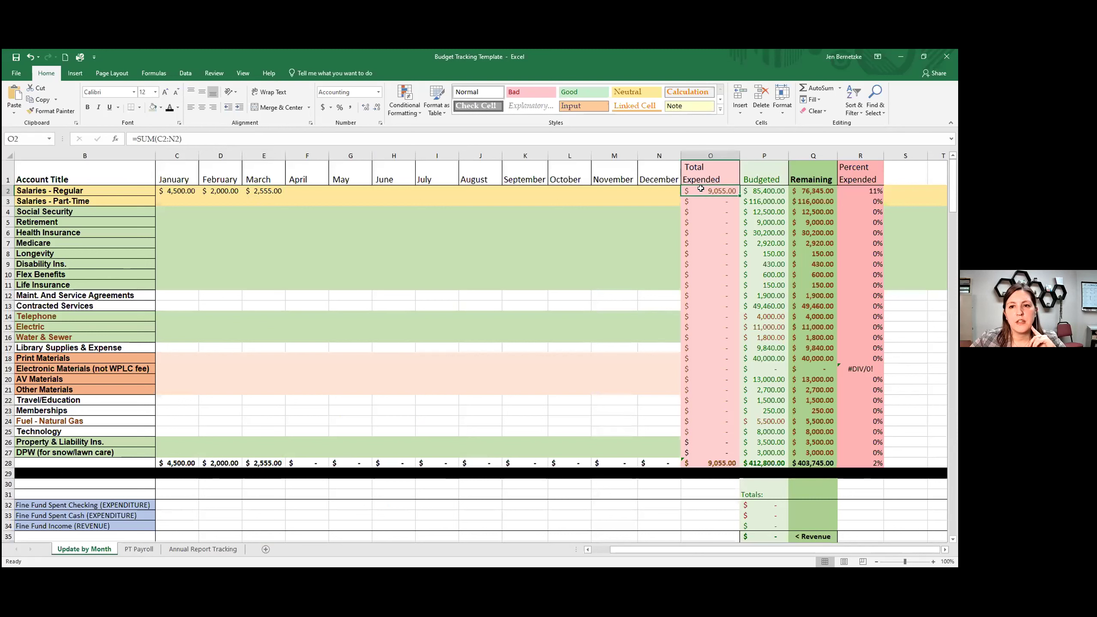
pyautogui.click(706, 200)
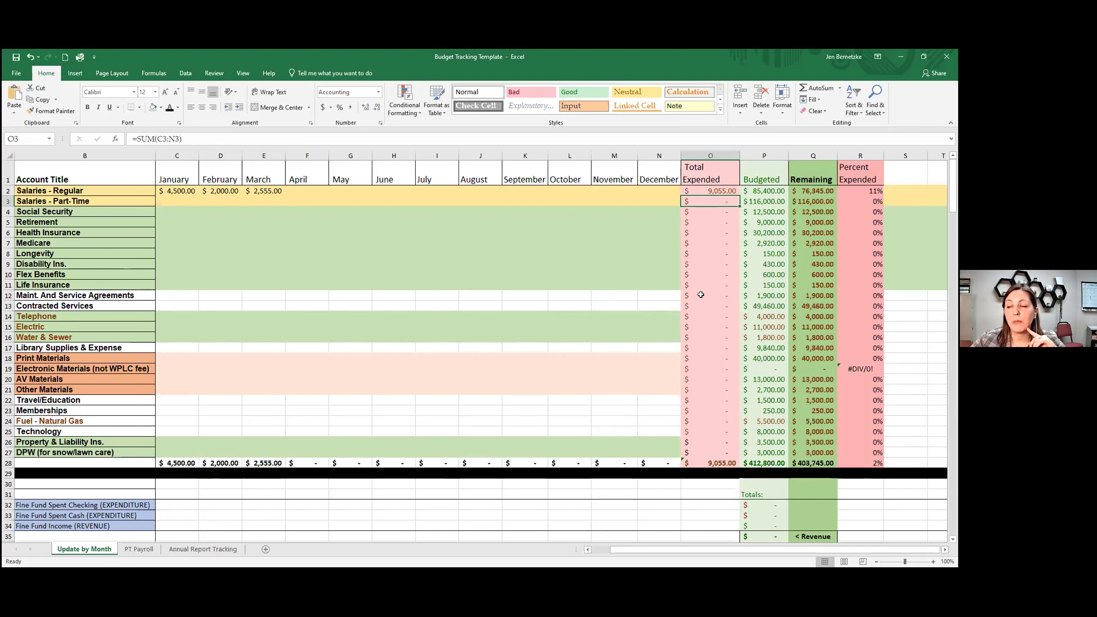
pyautogui.click(183, 549)
pyautogui.click(259, 262)
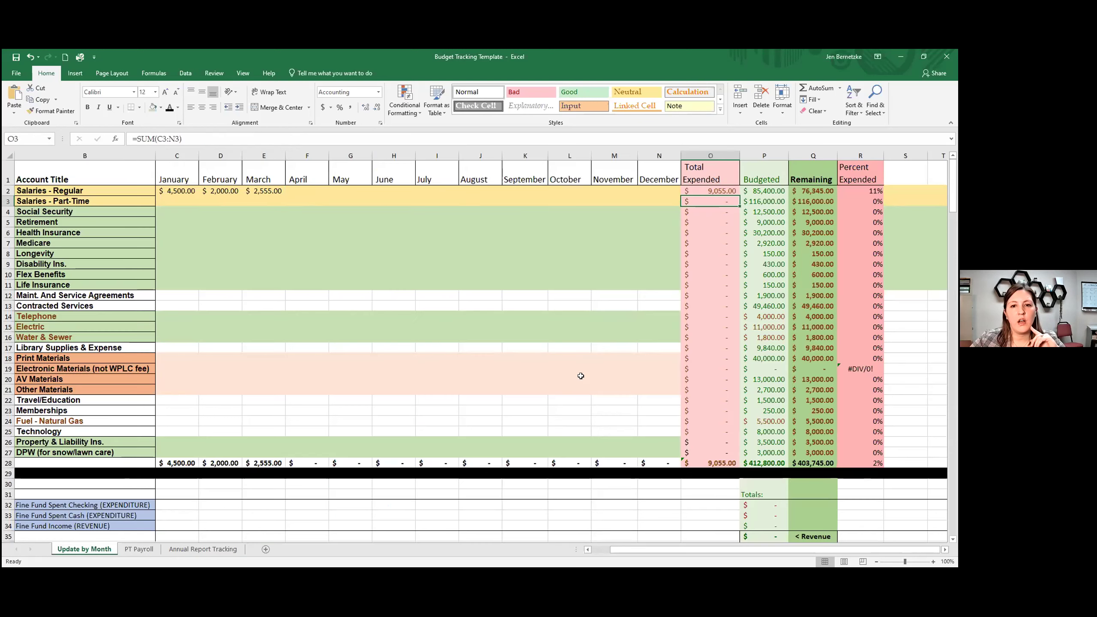
pyautogui.click(94, 550)
pyautogui.moveTo(710, 211); pyautogui.dragTo(722, 284)
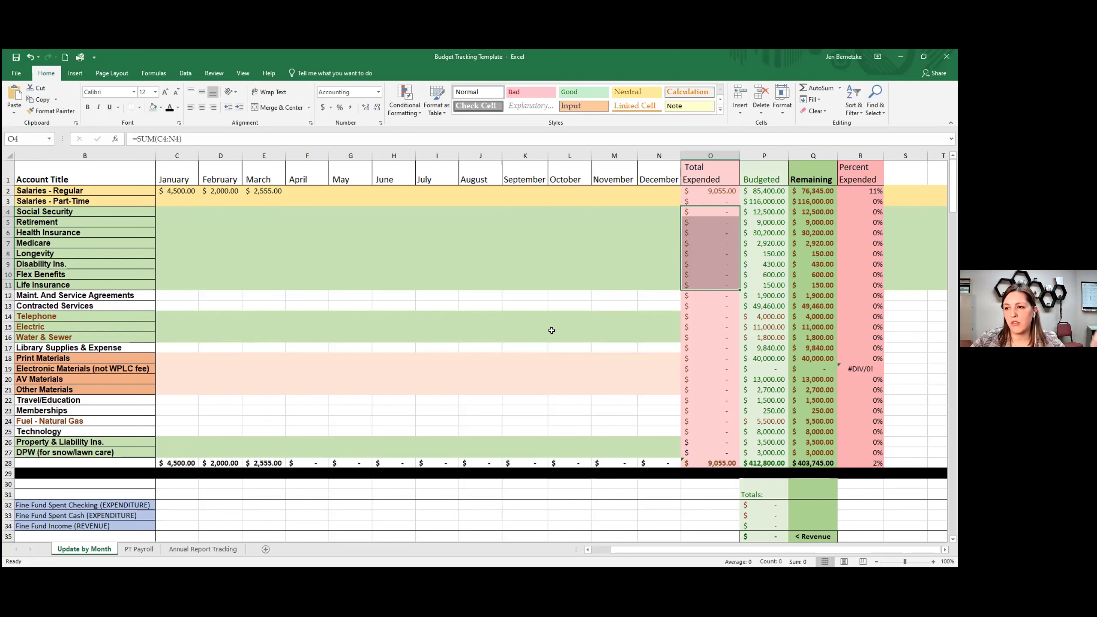
pyautogui.click(191, 549)
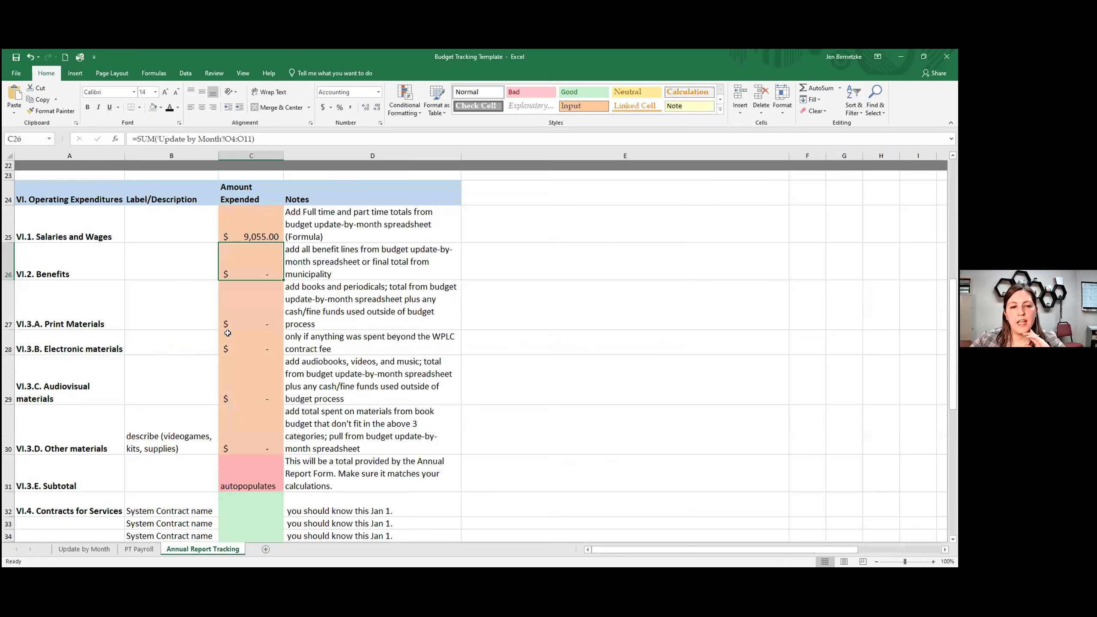
# Select Print Materials in C27 to show its formula ='Update by Month'!O18.
pyautogui.click(268, 307)
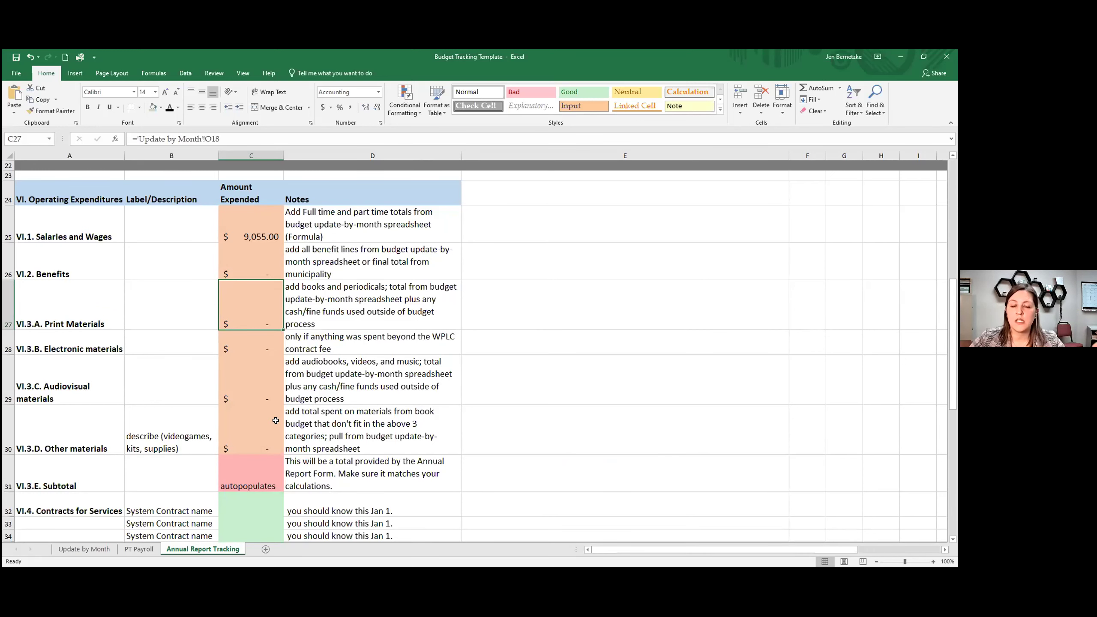
pyautogui.scroll(-3, 567, 378)
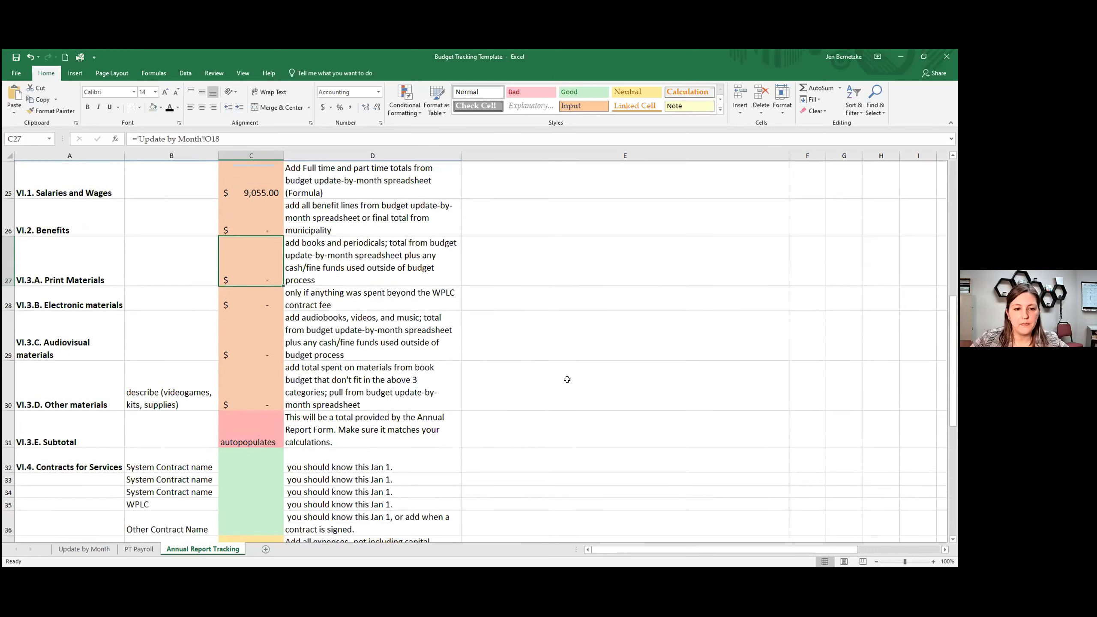
pyautogui.scroll(-3, 567, 379)
pyautogui.scroll(5, 567, 380)
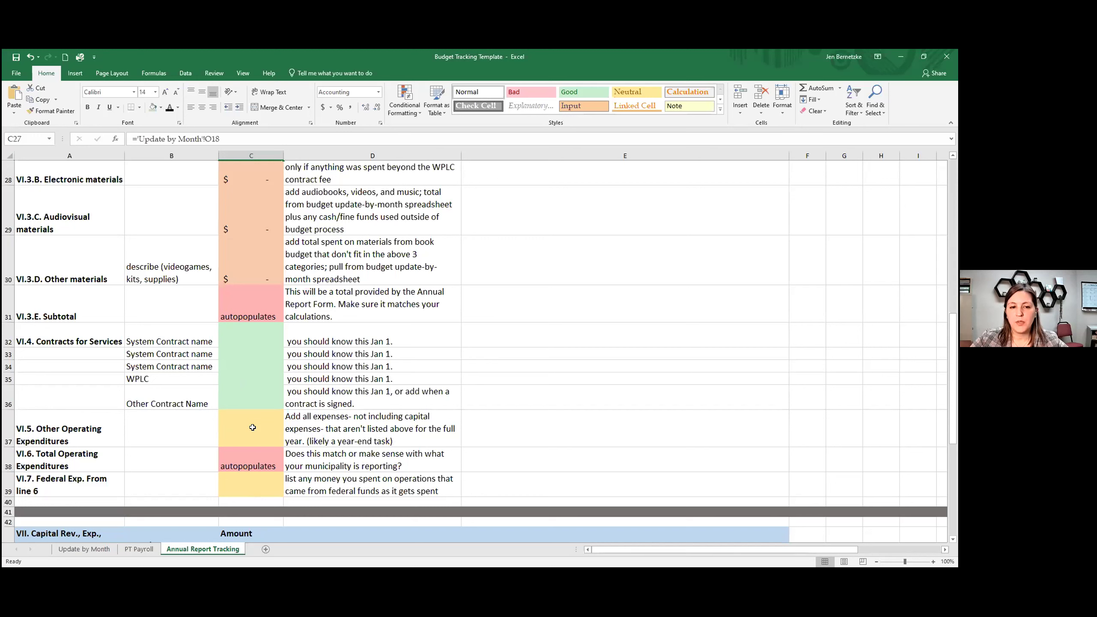
pyautogui.click(253, 427)
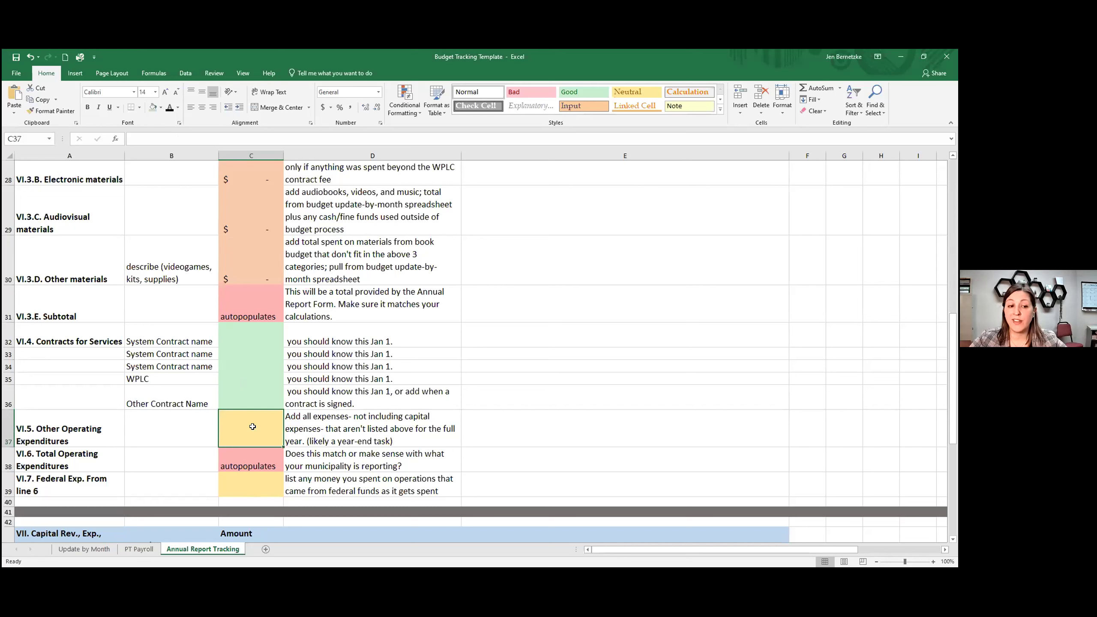
pyautogui.scroll(-1, 253, 427)
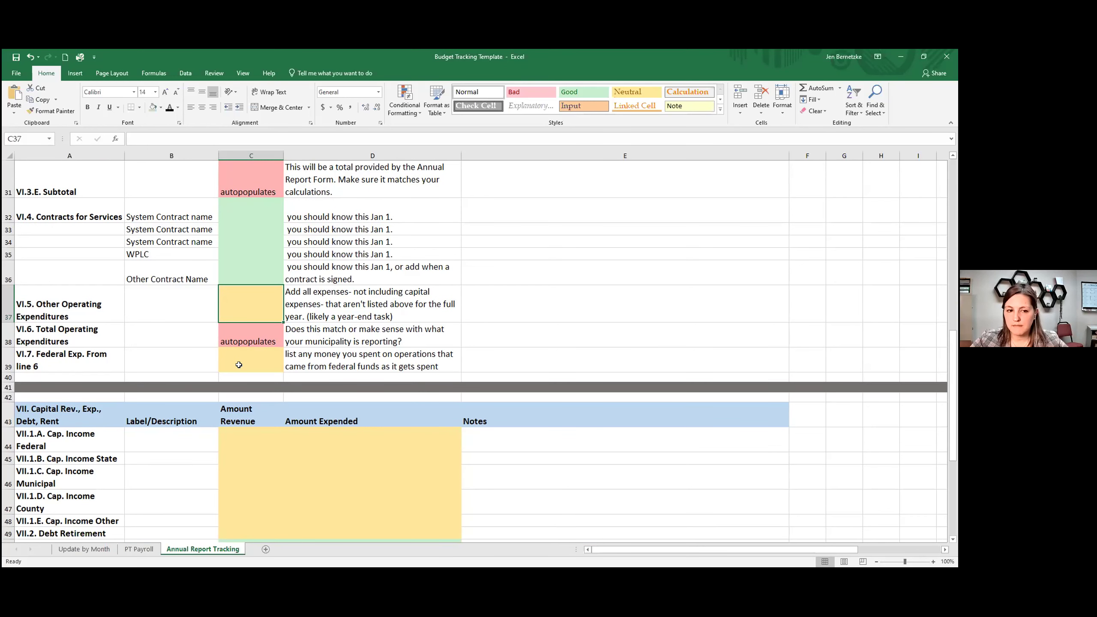
pyautogui.scroll(-1, 239, 366)
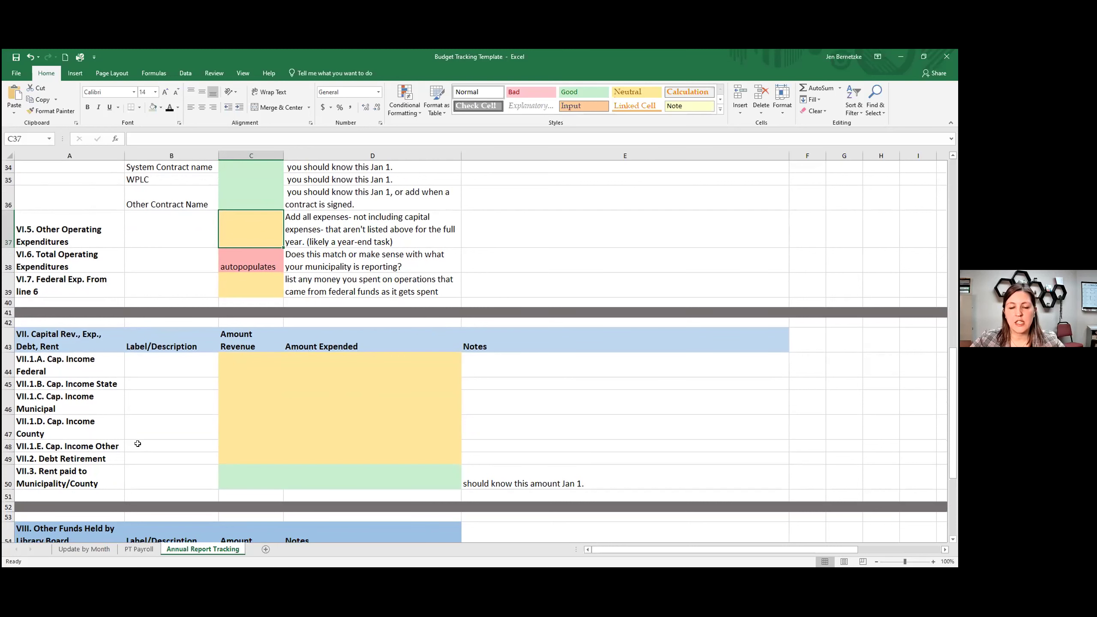
pyautogui.scroll(-3, 138, 444)
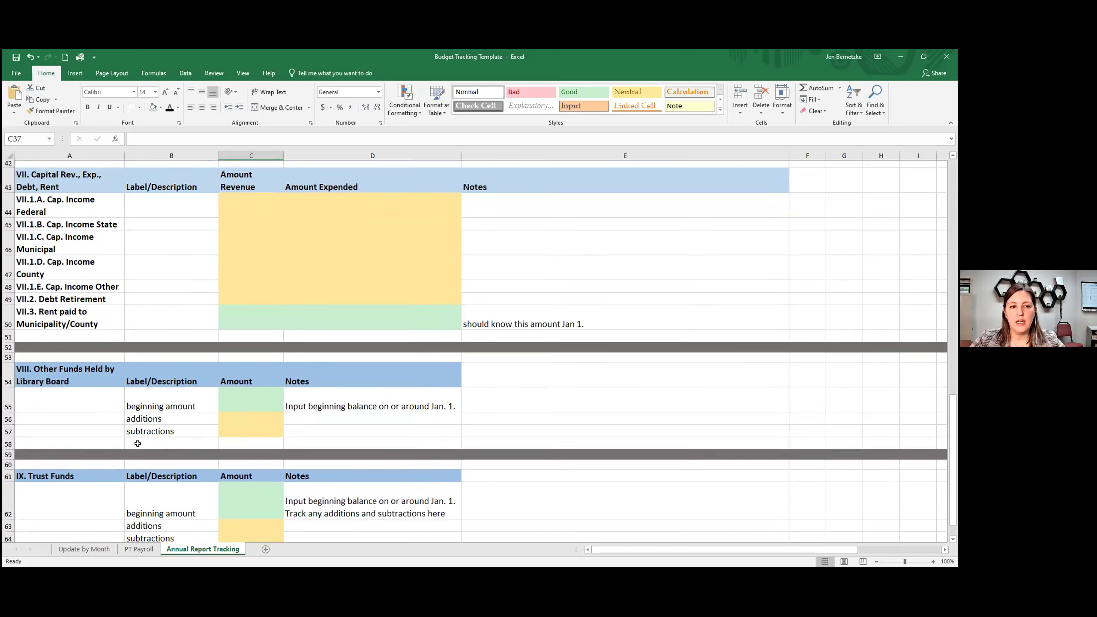
pyautogui.scroll(-1, 138, 444)
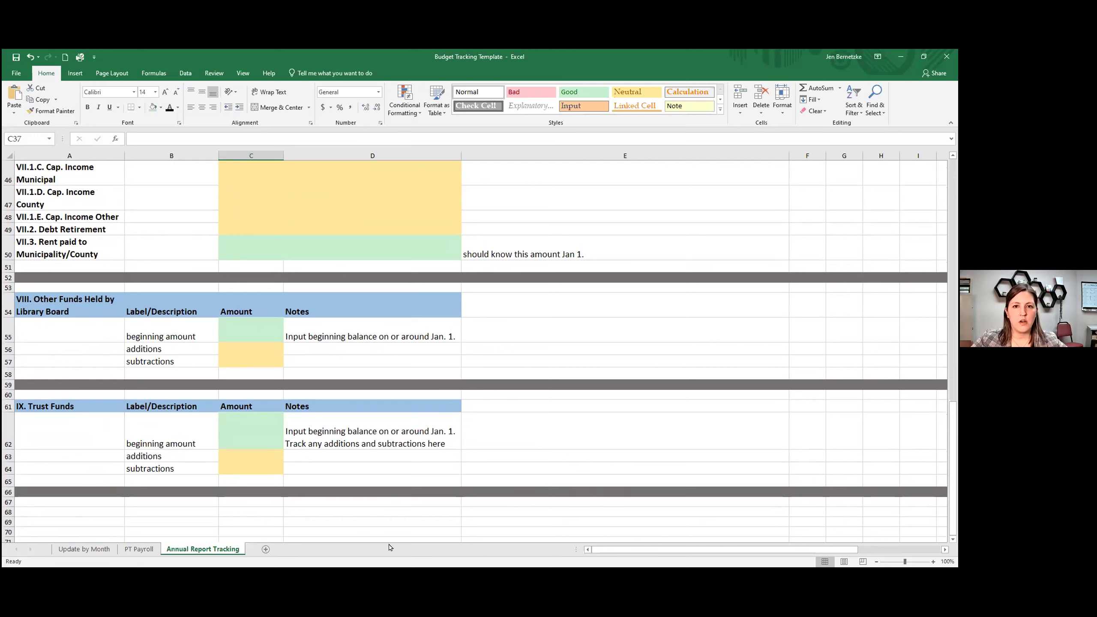
pyautogui.scroll(7, 399, 498)
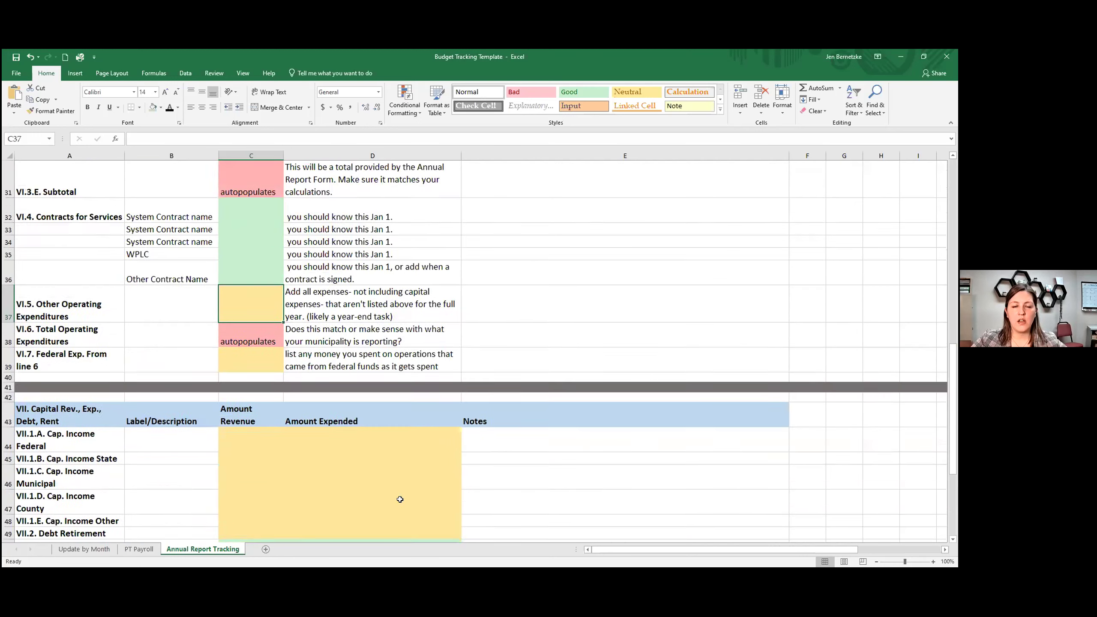
pyautogui.scroll(7, 402, 495)
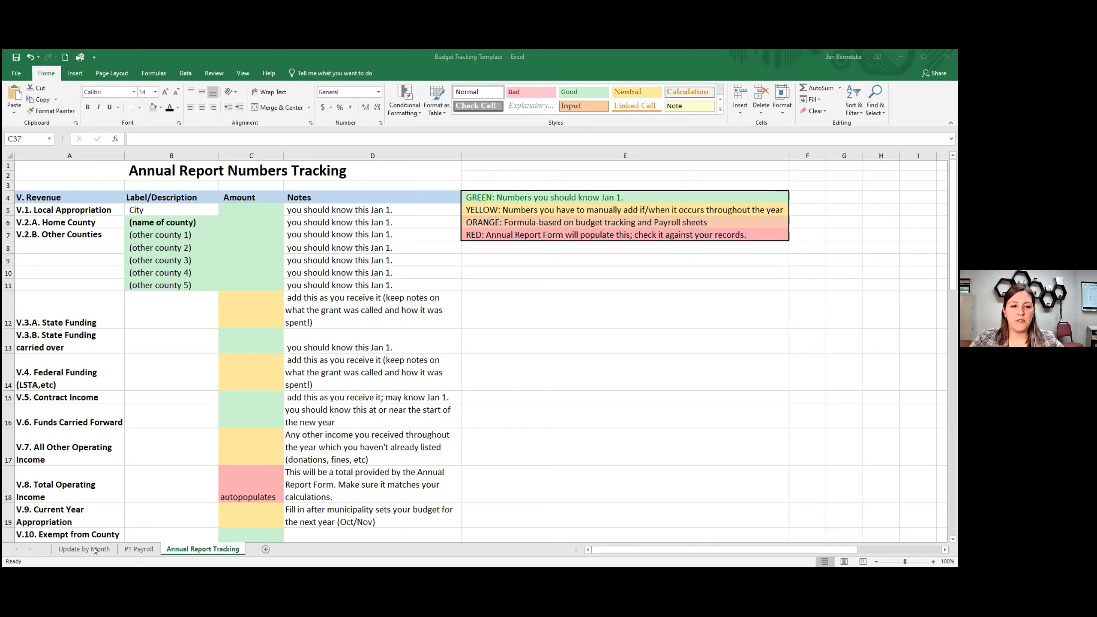
# Focus the workbook and return to the Update by Month sheet.
pyautogui.click(77, 548)
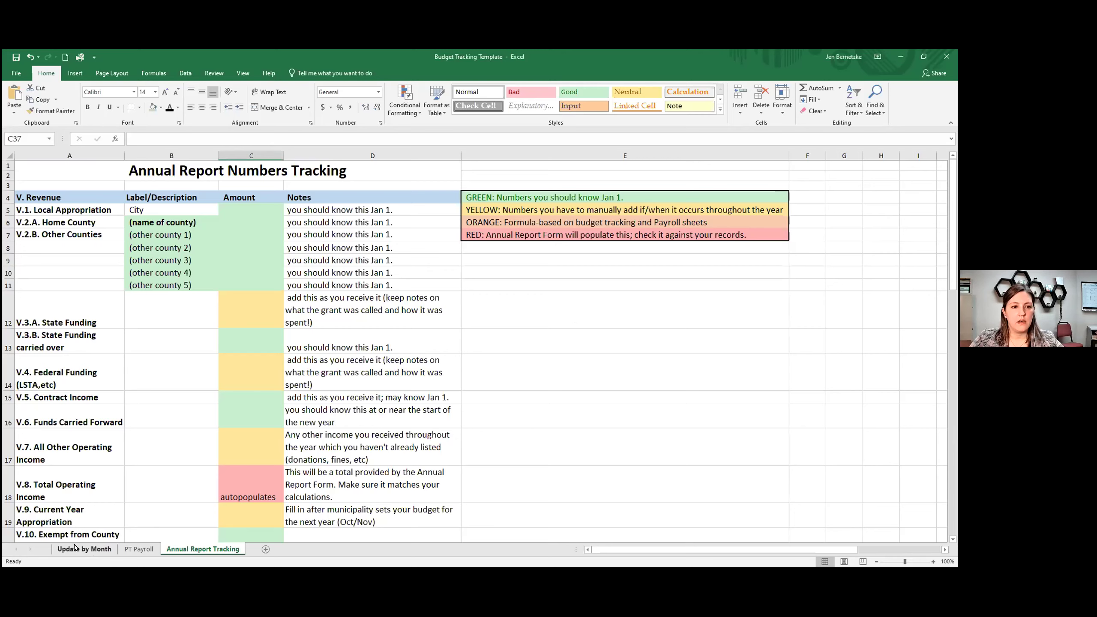
pyautogui.click(77, 548)
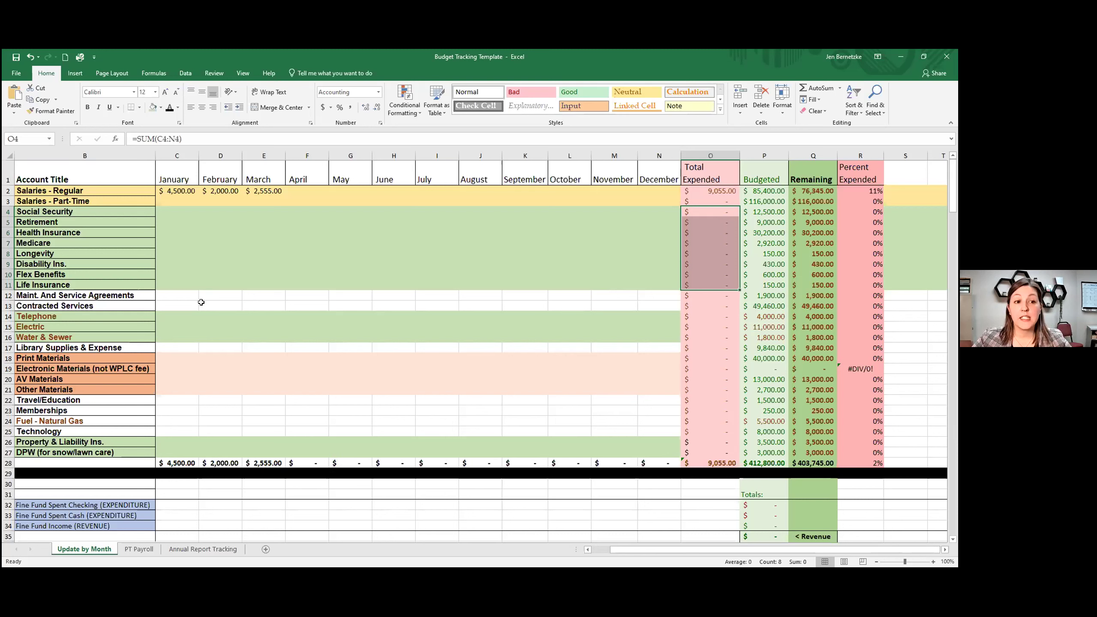
# Enter 350 in each monthly Contracted Services cell along row 13, starting at January (C13).
pyautogui.click(179, 305)
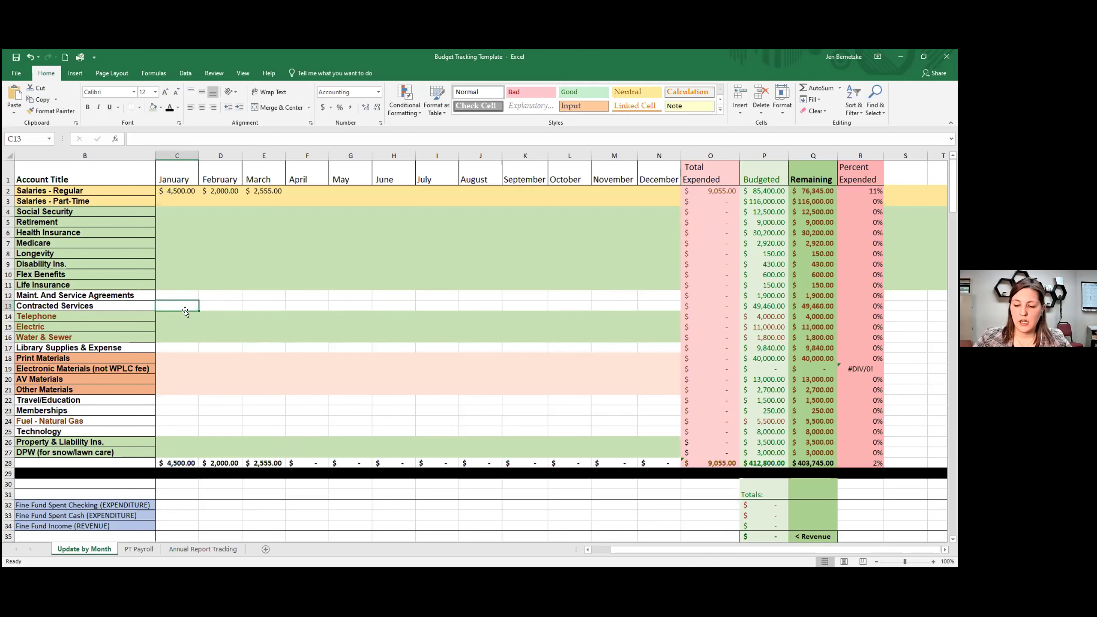
pyautogui.write('350')
pyautogui.press('Tab')
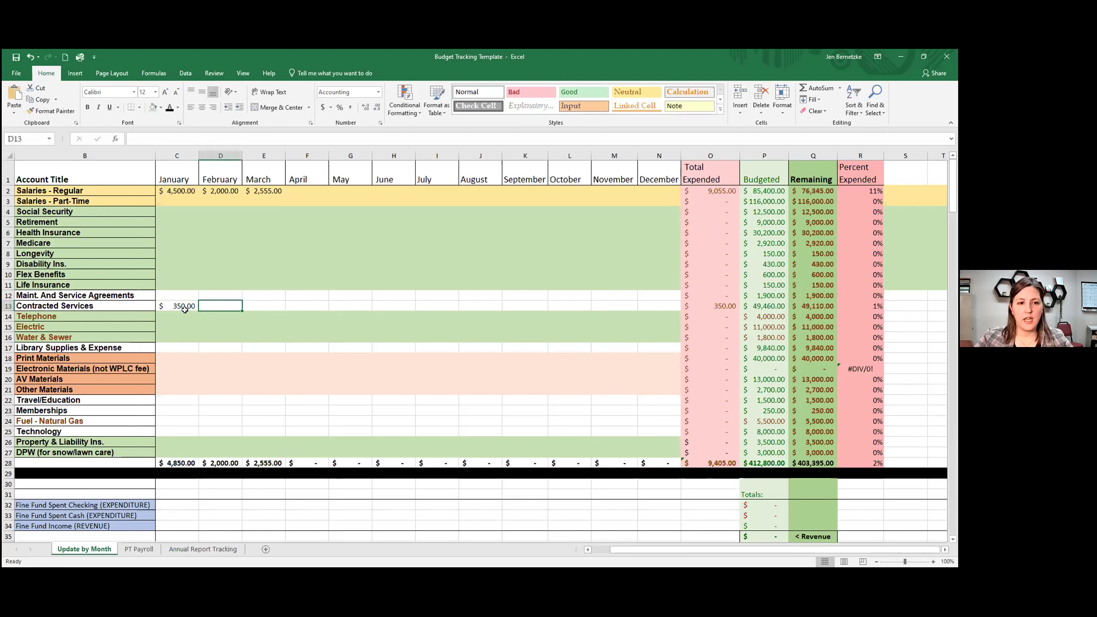
pyautogui.write('350')
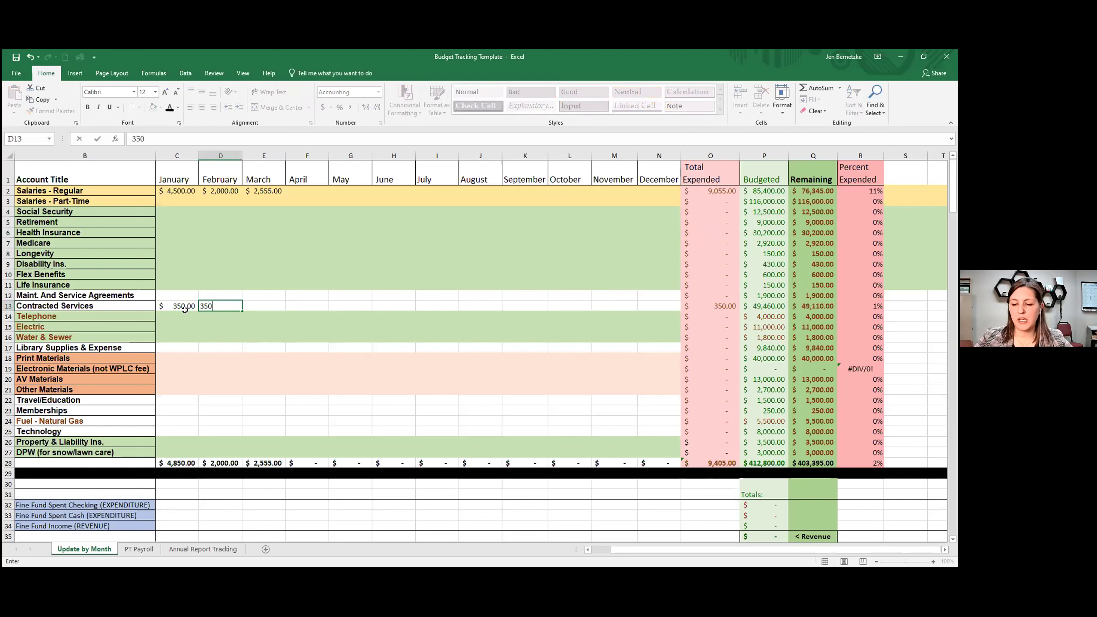
pyautogui.press('Tab')
pyautogui.write('350')
pyautogui.press('Tab')
pyautogui.write('350')
pyautogui.press('Tab')
pyautogui.write('350')
pyautogui.press('Tab')
pyautogui.write('350')
pyautogui.press('Tab')
pyautogui.write('350')
pyautogui.press('Tab')
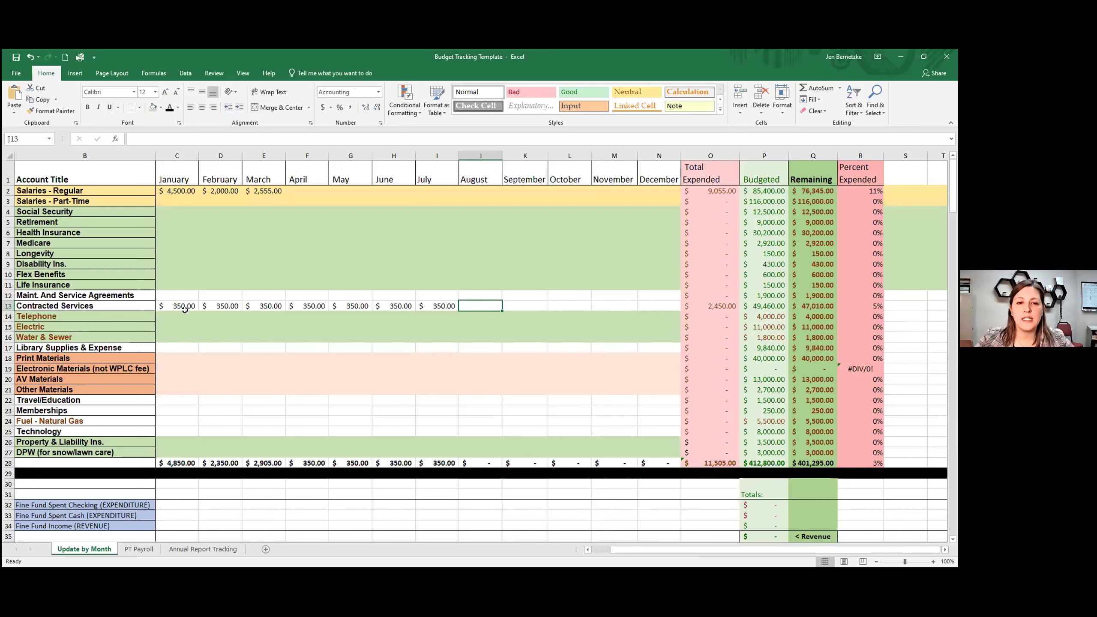
# Clear the January and February Contracted Services amounts in row 13.
pyautogui.moveTo(185, 309); pyautogui.dragTo(479, 307)
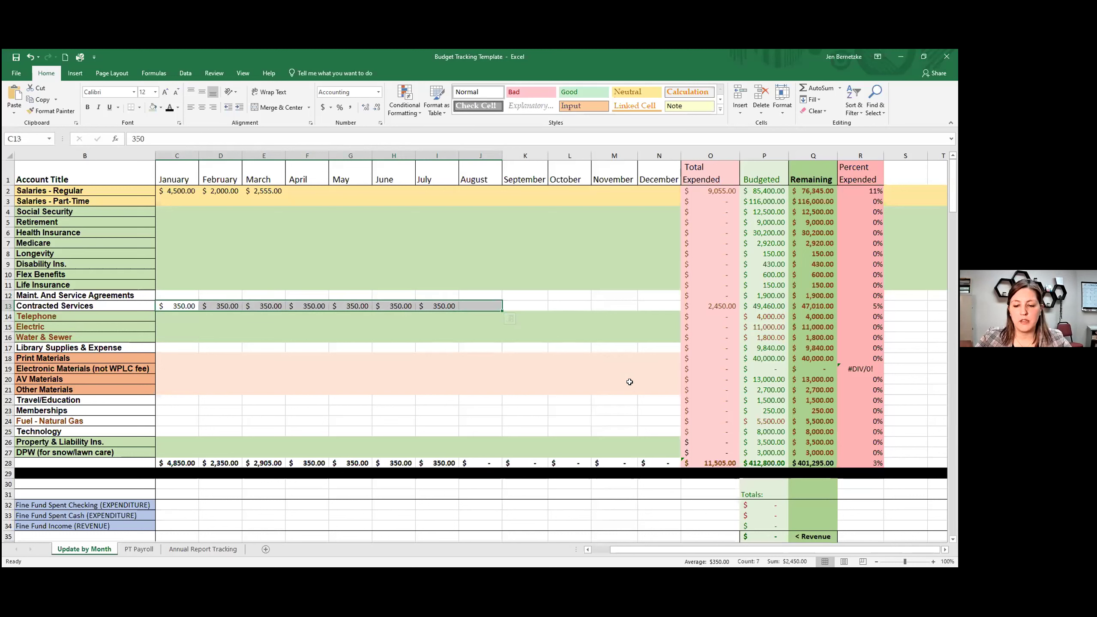
pyautogui.press('BackSpace')
pyautogui.click(335, 357)
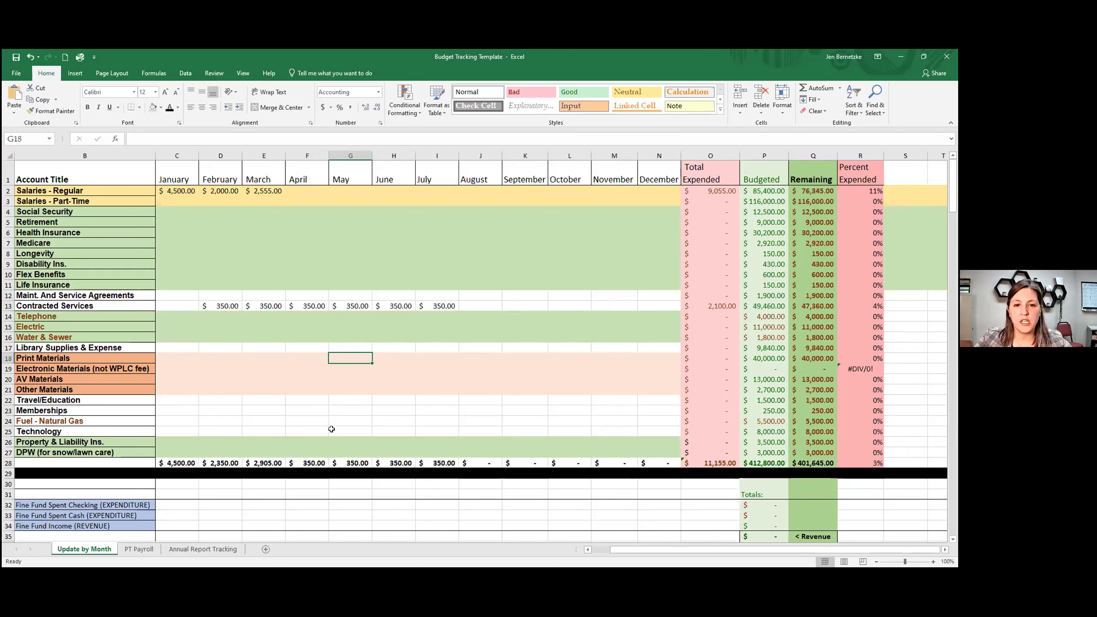
pyautogui.click(222, 306)
pyautogui.press('Delete')
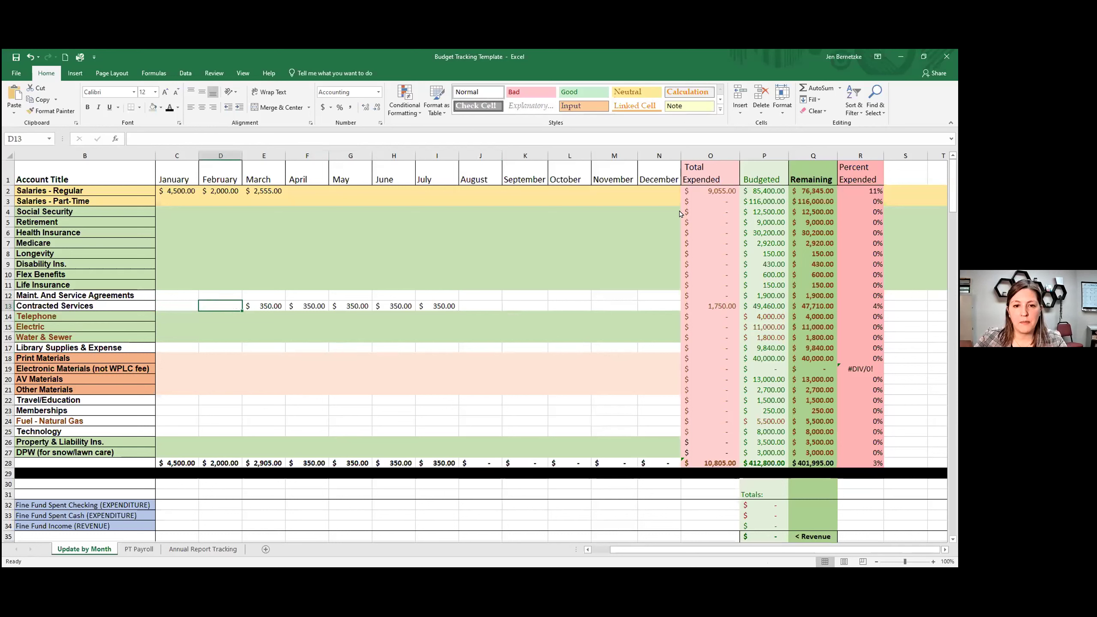
# Delete the remaining 350 entries in row 13, including March, leaving the row empty.
pyautogui.click(437, 306)
pyautogui.press('Delete')
pyautogui.click(393, 306)
pyautogui.press('Delete')
pyautogui.click(352, 306)
pyautogui.press('Delete')
pyautogui.click(307, 306)
pyautogui.press('Delete')
pyautogui.click(266, 305)
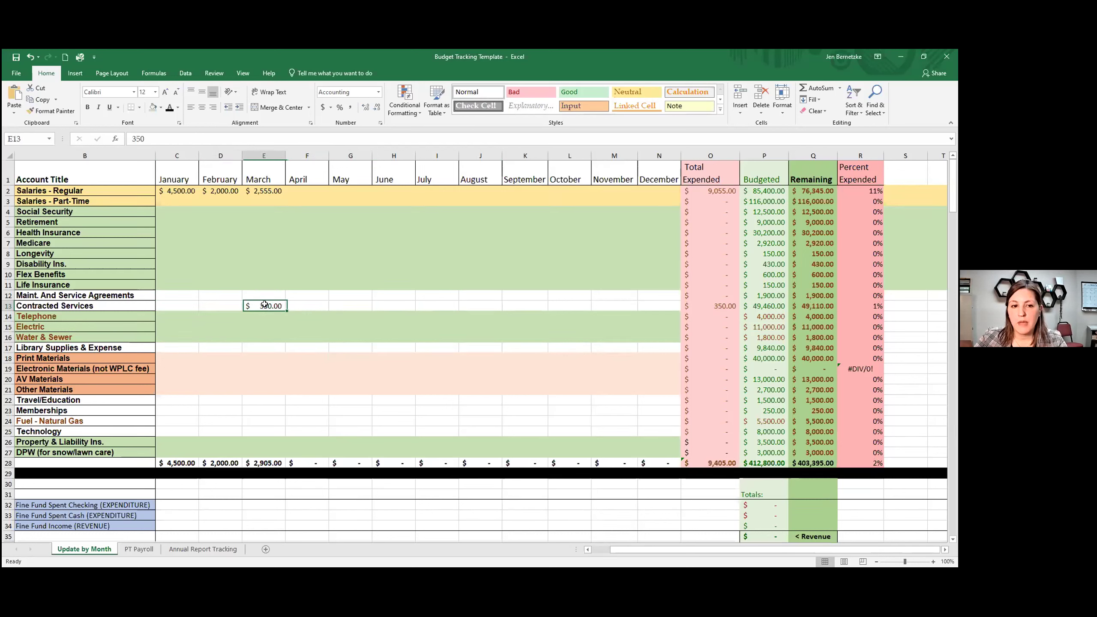
pyautogui.press('Delete')
pyautogui.click(340, 400)
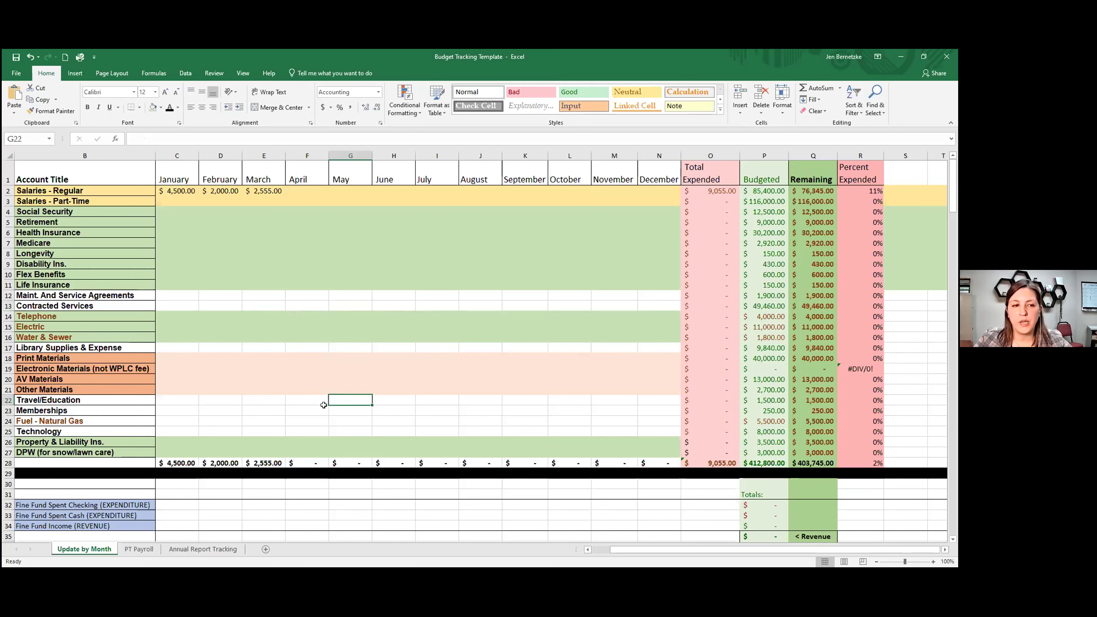